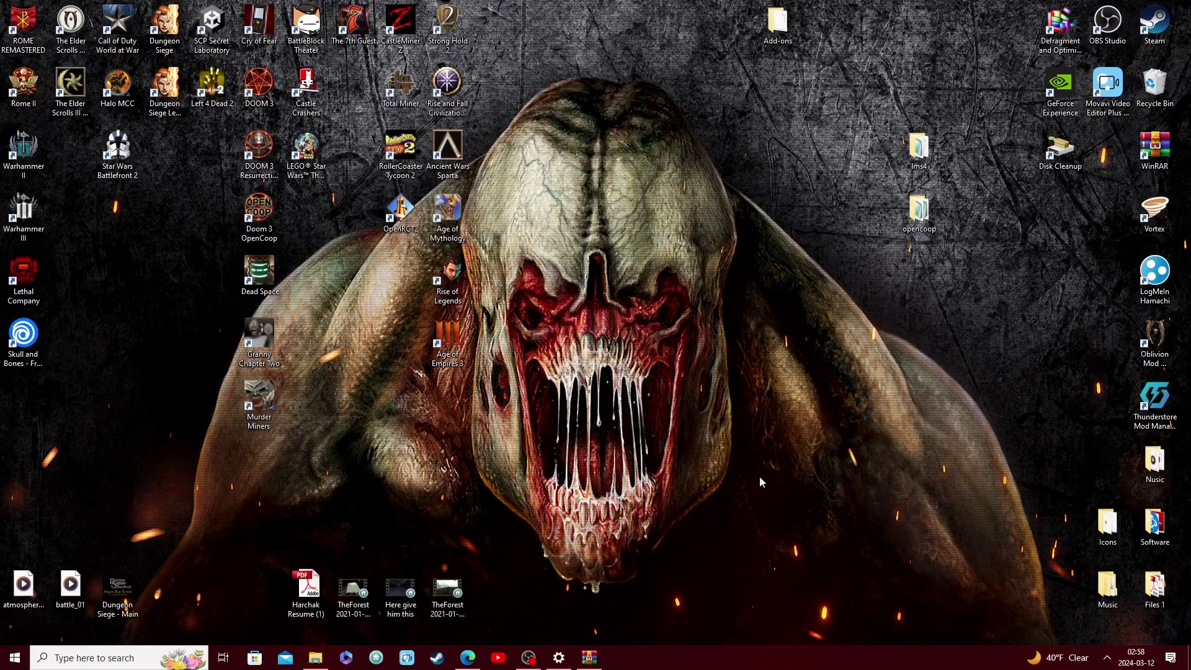
# - Switch to the web browser and download D3HDPv2.zip from the DooM 3 Essential HD Pack v2.0 page
pyautogui.click(468, 657)
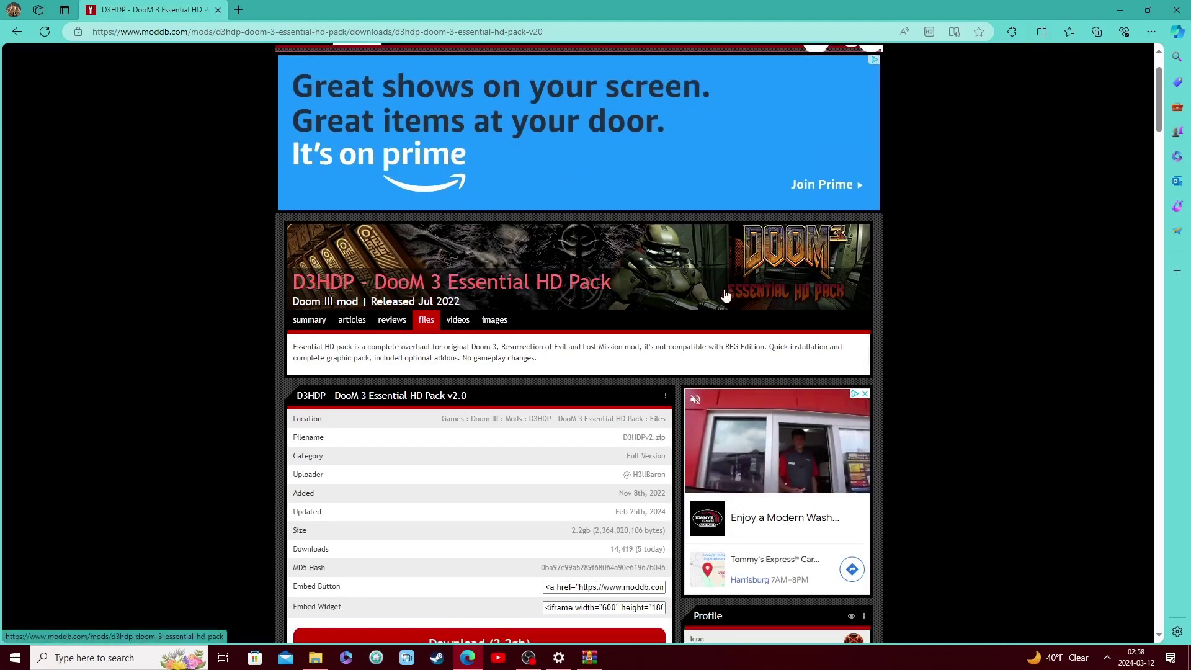
pyautogui.scroll(-4, 744, 261)
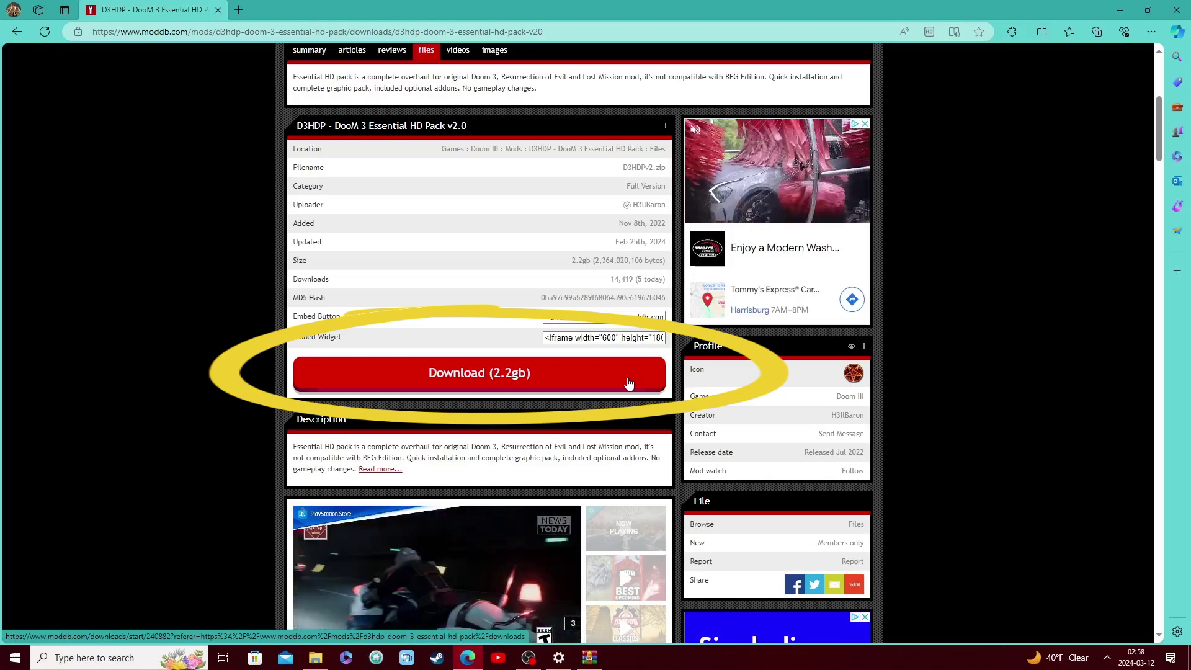
pyautogui.click(629, 383)
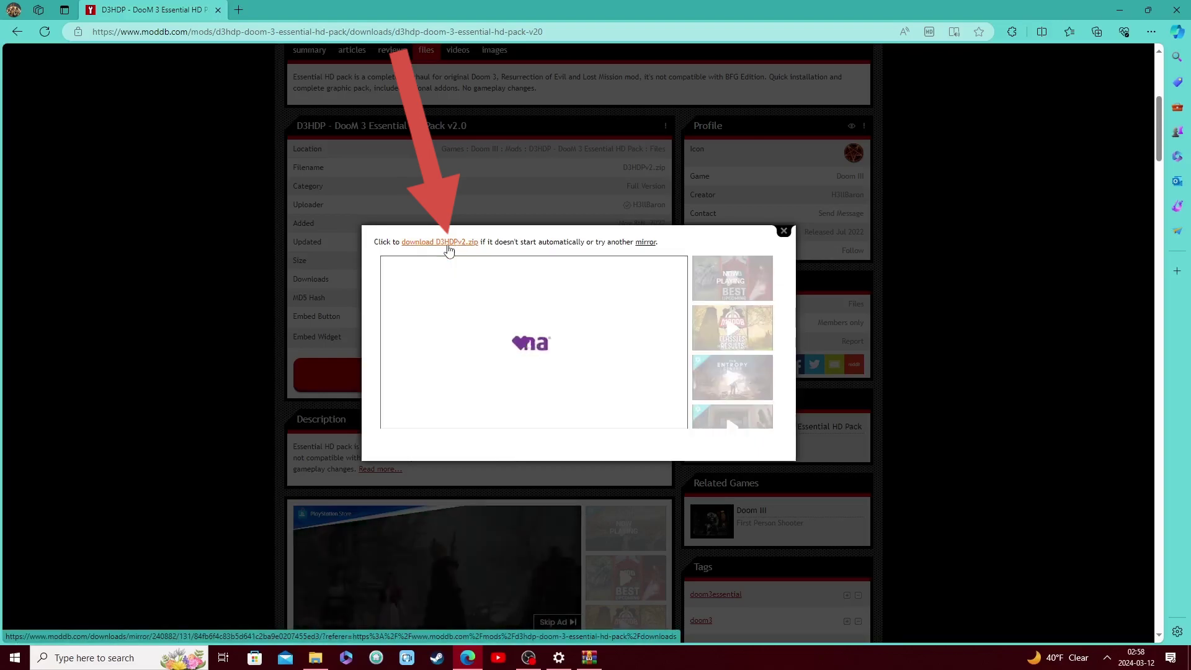
pyautogui.click(449, 243)
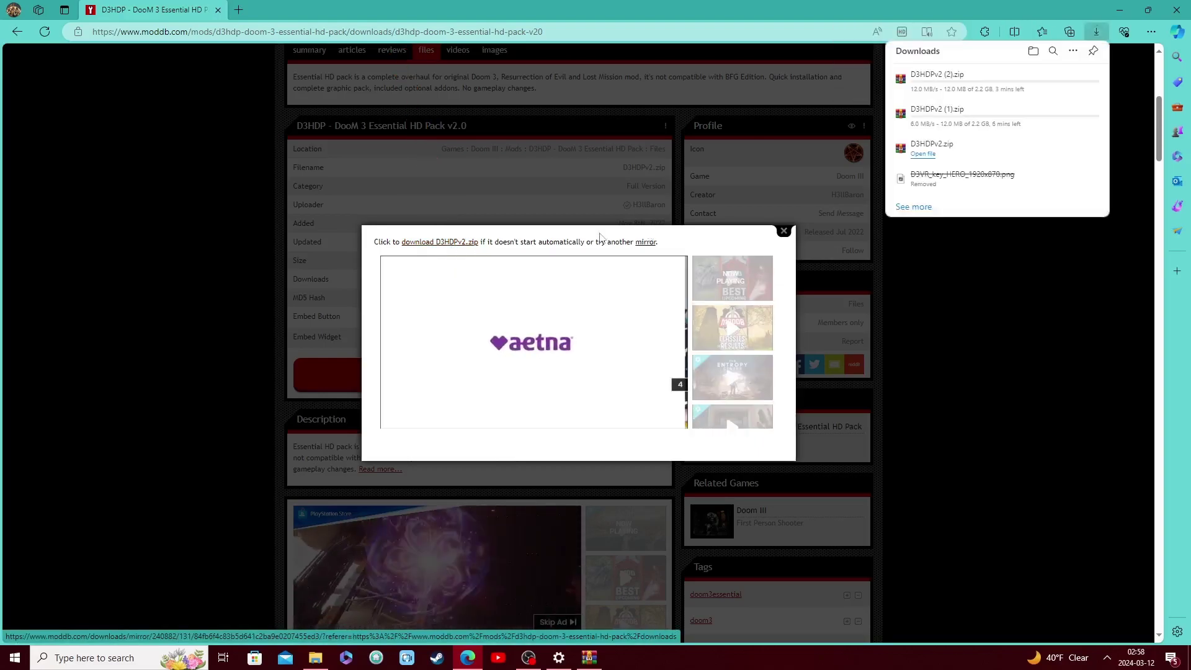
# - Close the download pop-up and remove the duplicate downloads D3HDPv2 (1).zip and D3HDPv2 (2).zip
pyautogui.click(785, 233)
pyautogui.click(1098, 34)
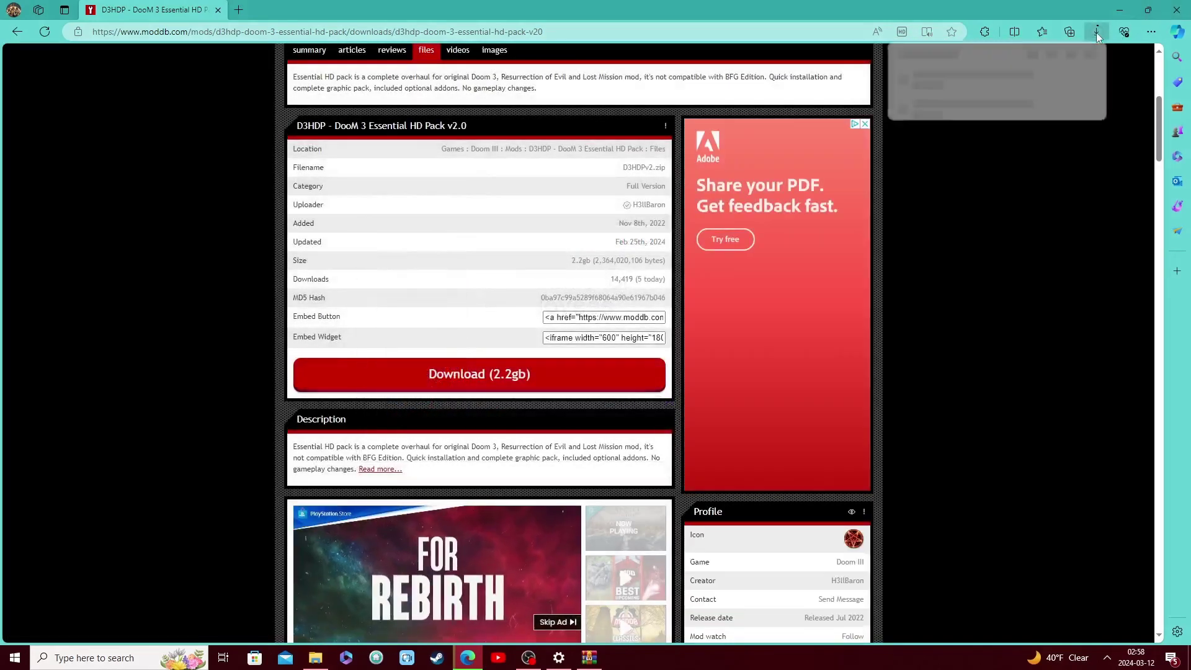
pyautogui.click(1085, 78)
pyautogui.click(1084, 78)
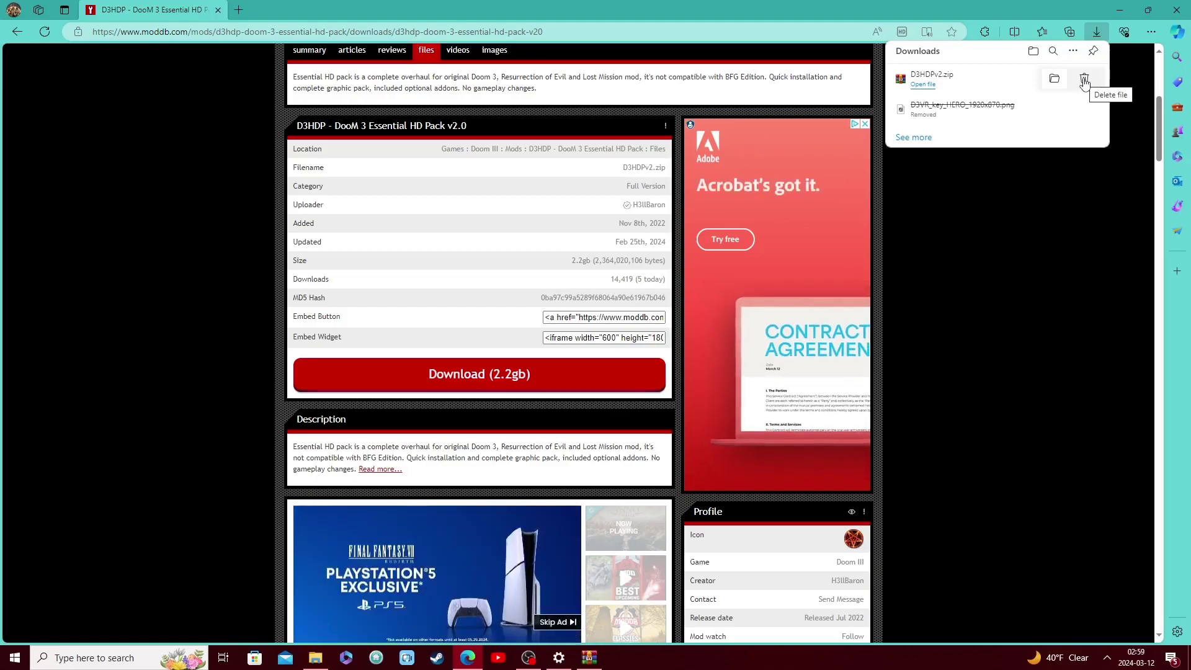
# - Open the downloaded D3HDPv2.zip in WinRAR, minimize the browser and dismiss the licence notice
pyautogui.rightClick(989, 90)
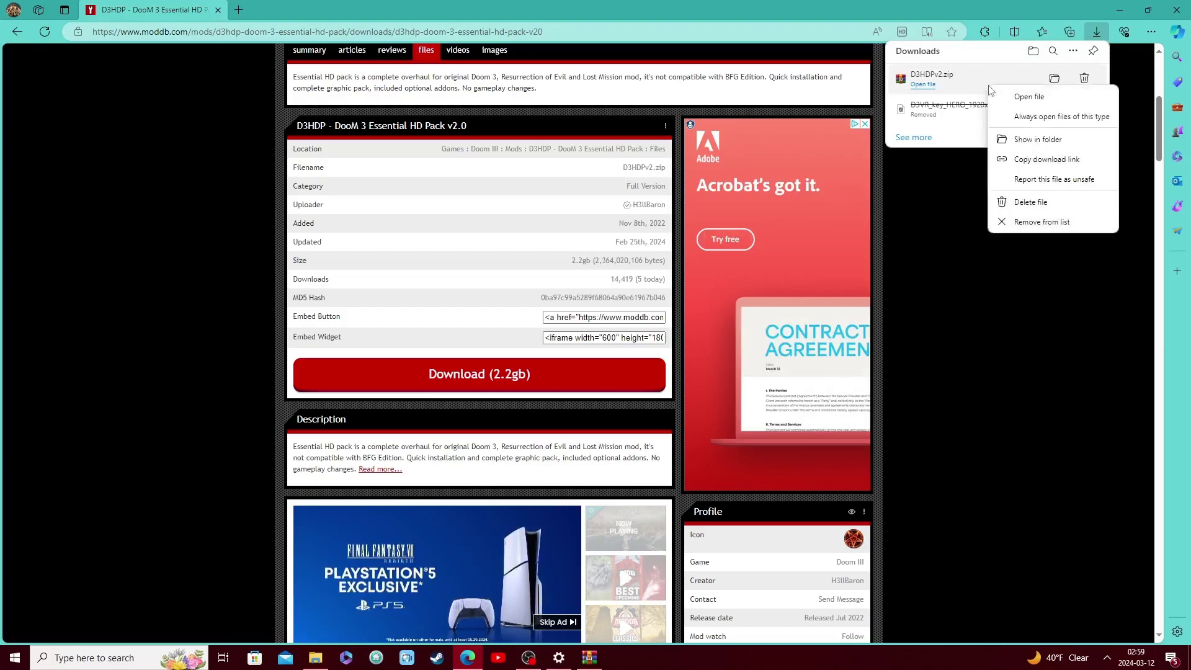
pyautogui.click(1042, 99)
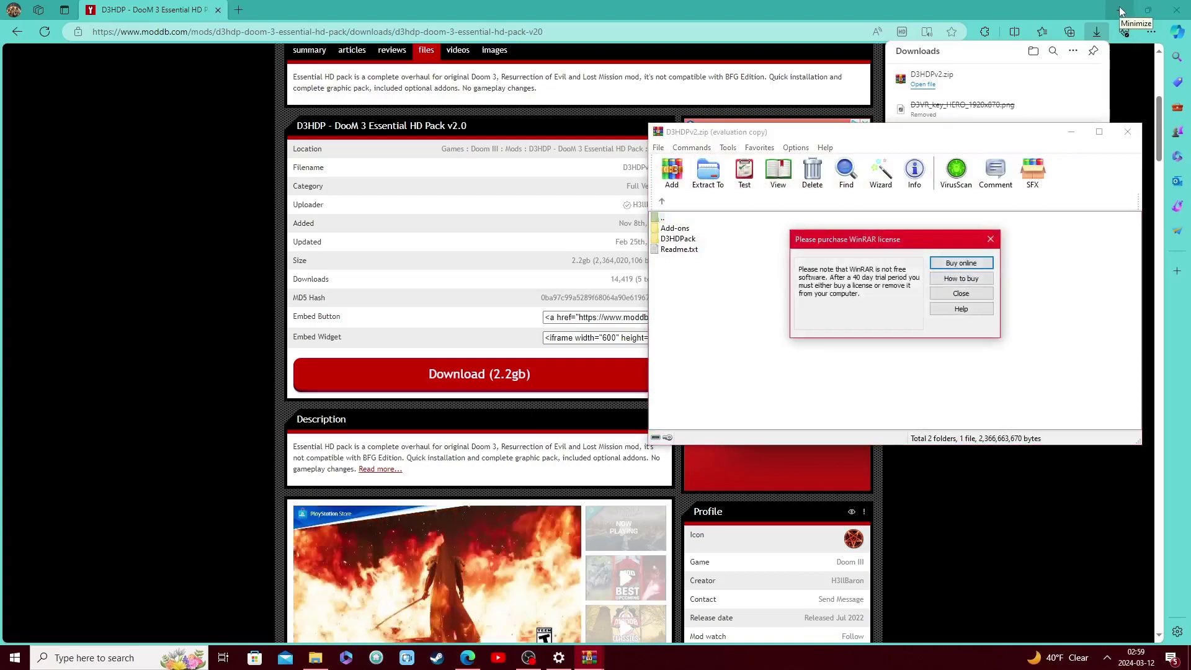
pyautogui.click(1120, 11)
pyautogui.click(1122, 11)
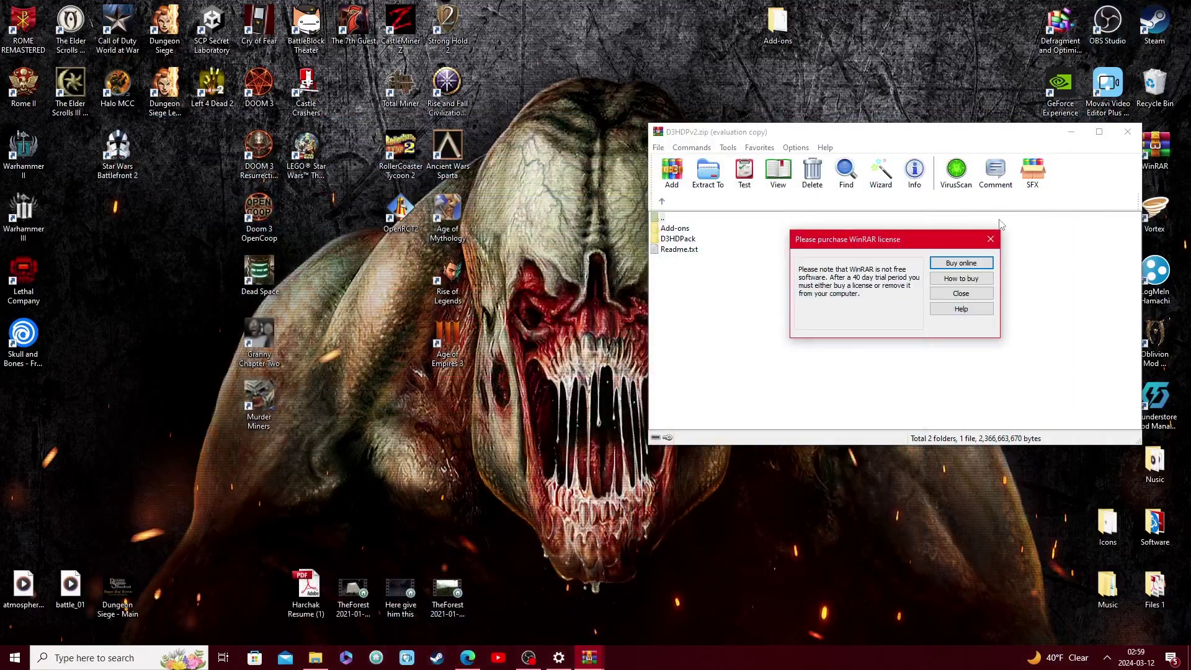
pyautogui.click(992, 239)
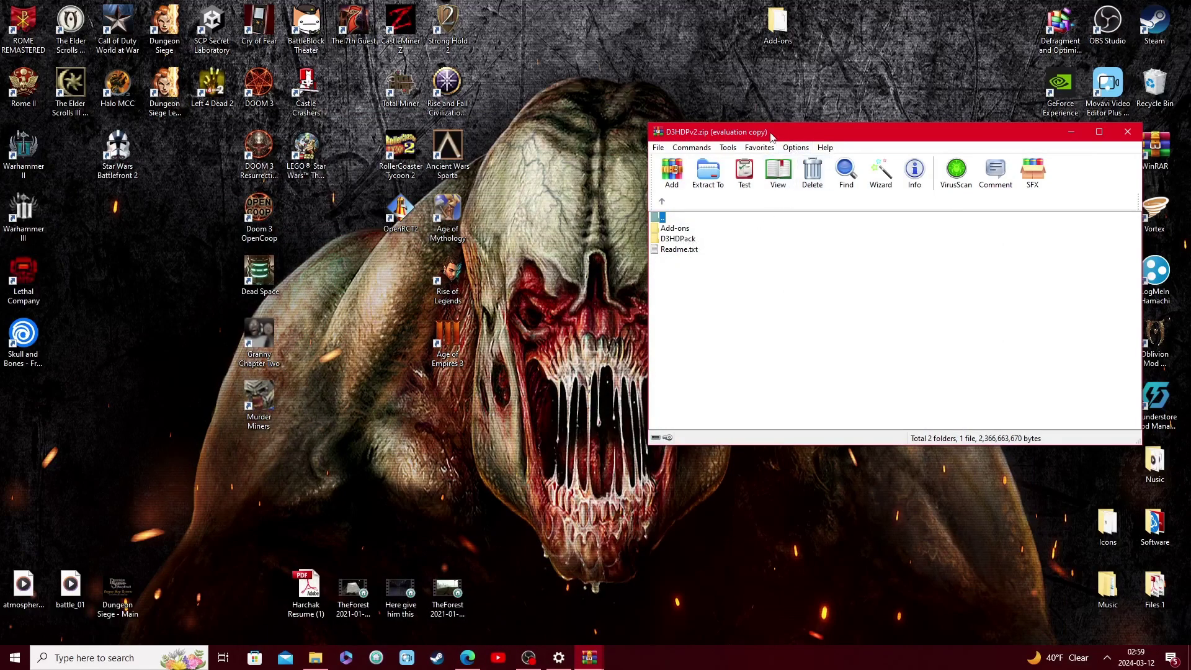
# - Arrange the archive window side by side with a File Explorer window showing This PC
pyautogui.moveTo(827, 135); pyautogui.dragTo(1190, 152)
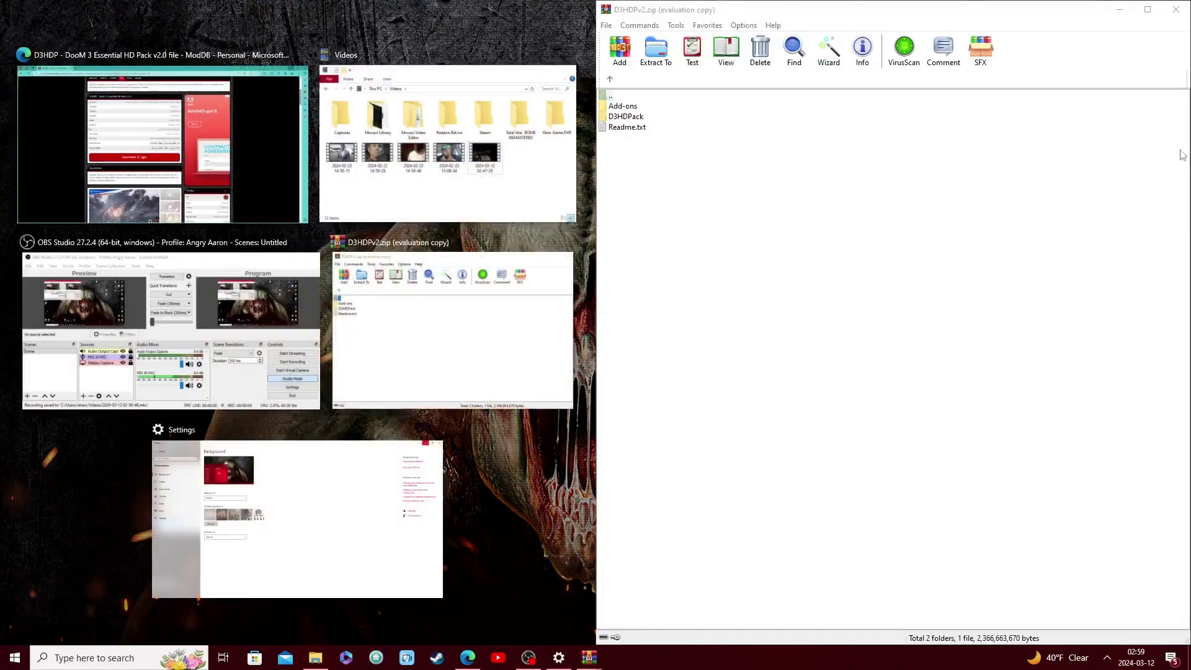
pyautogui.click(530, 463)
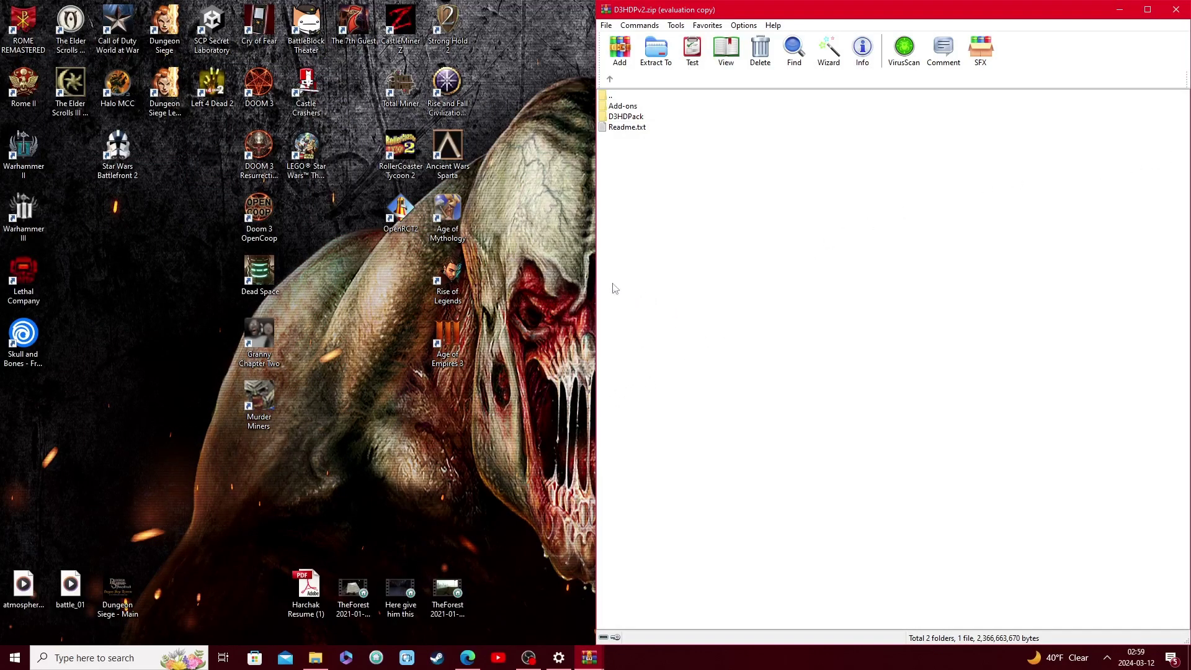
pyautogui.click(317, 659)
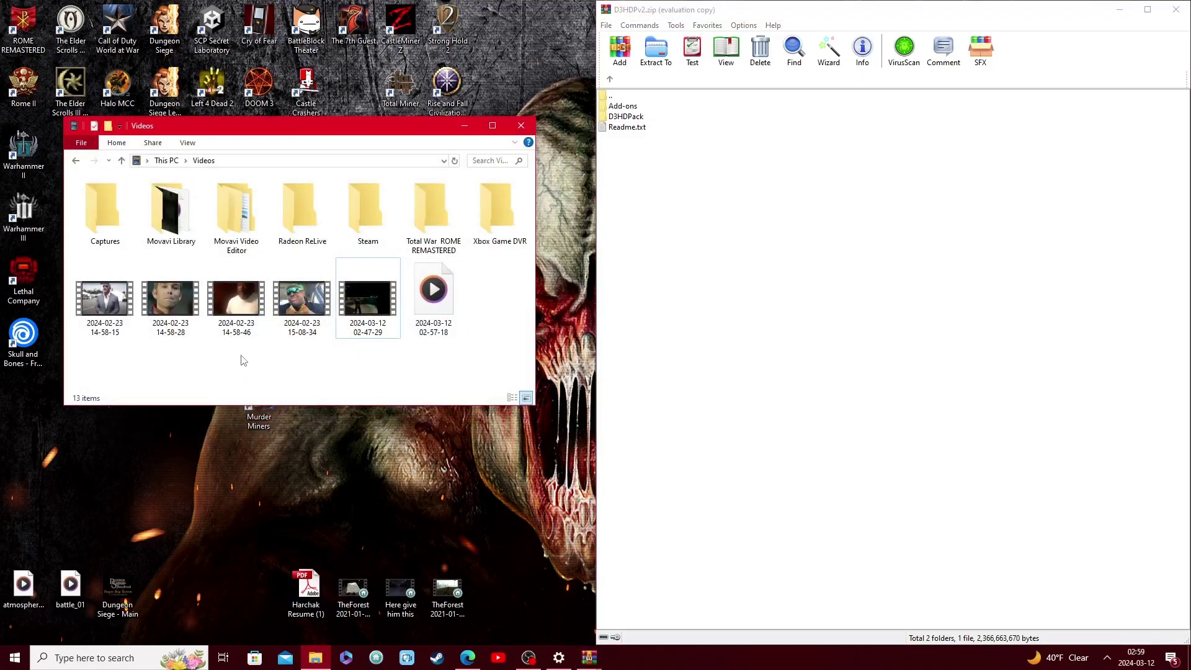
pyautogui.hotkey('alt', 'Left')
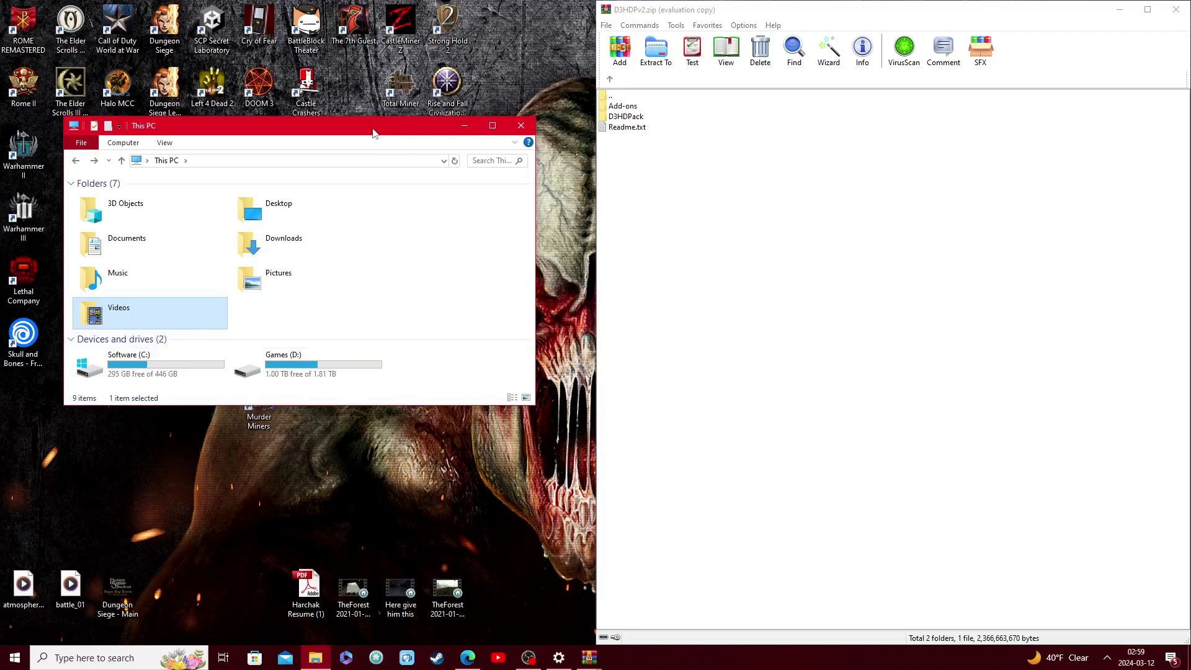
pyautogui.moveTo(327, 123); pyautogui.dragTo(1, 123)
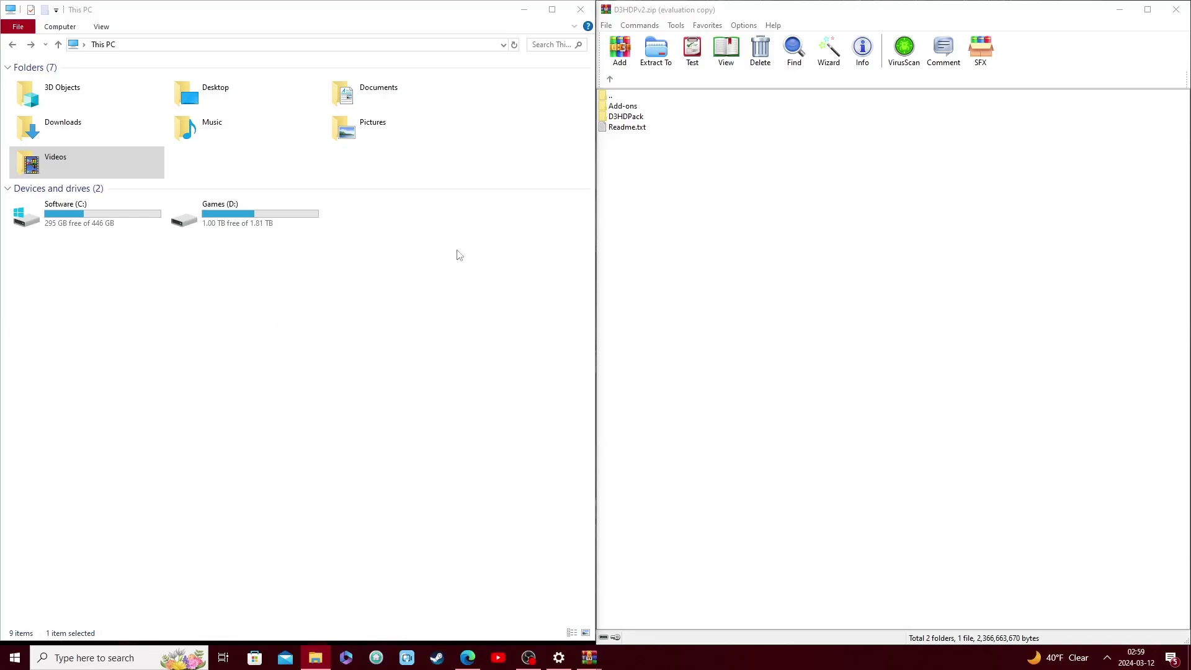
pyautogui.click(380, 253)
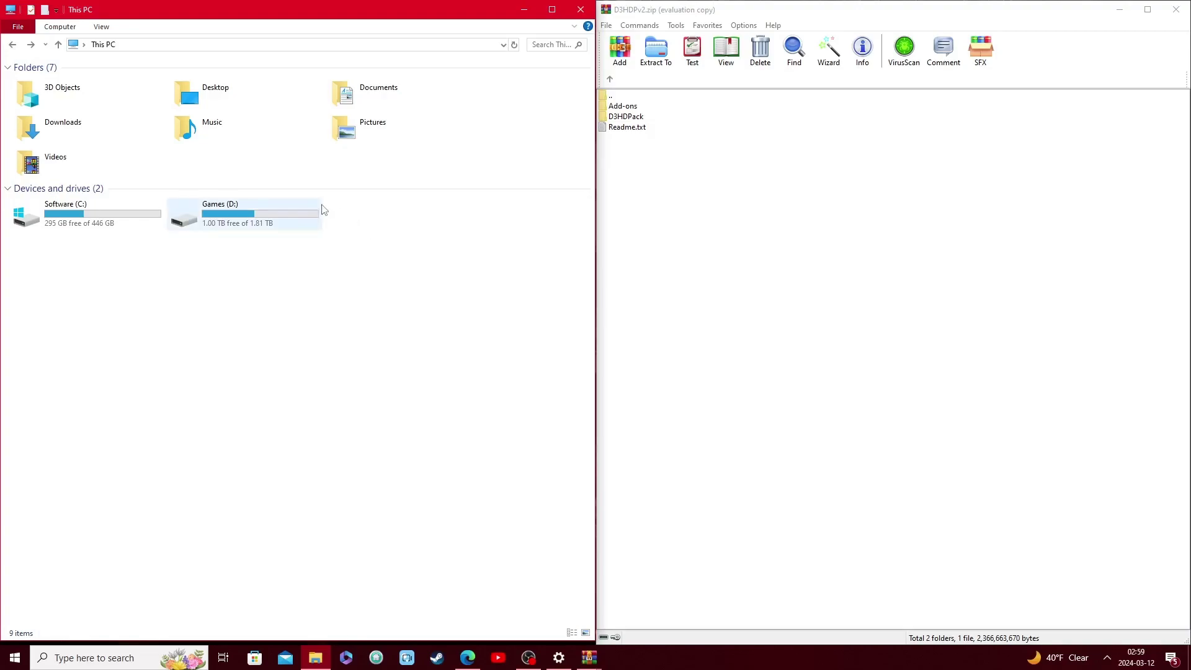
# - Browse to the Steam\steamapps\common\Doom 3 folder on drive D, and open the D3HDPack folder in the archive
pyautogui.doubleClick(259, 225)
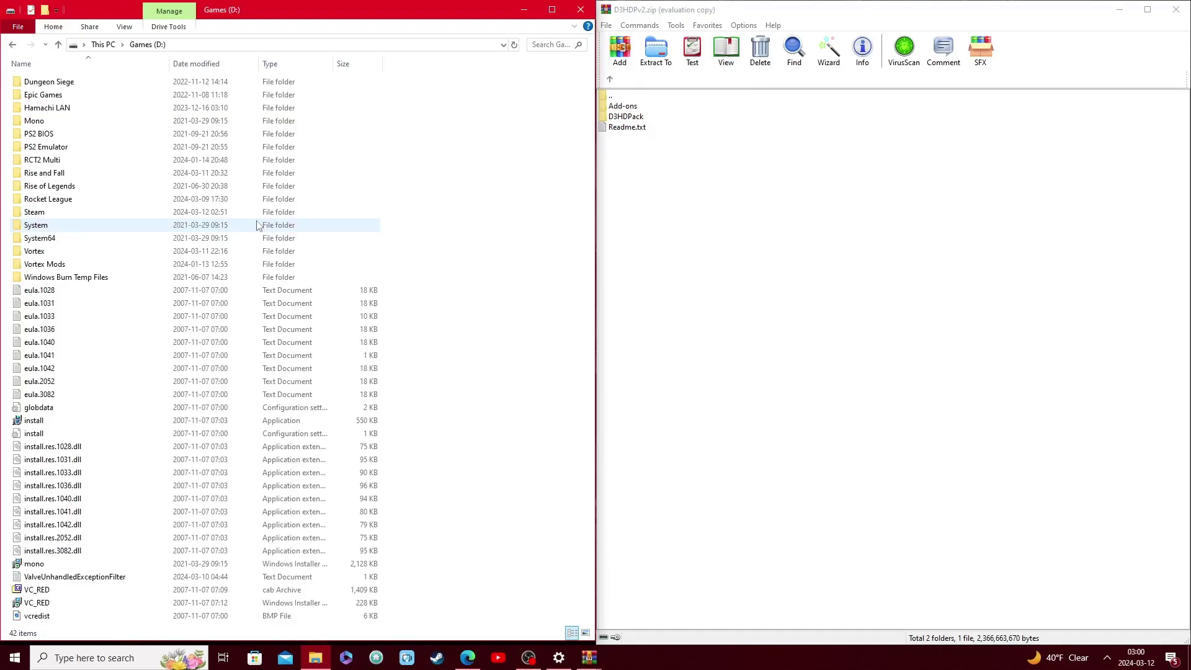
pyautogui.doubleClick(236, 215)
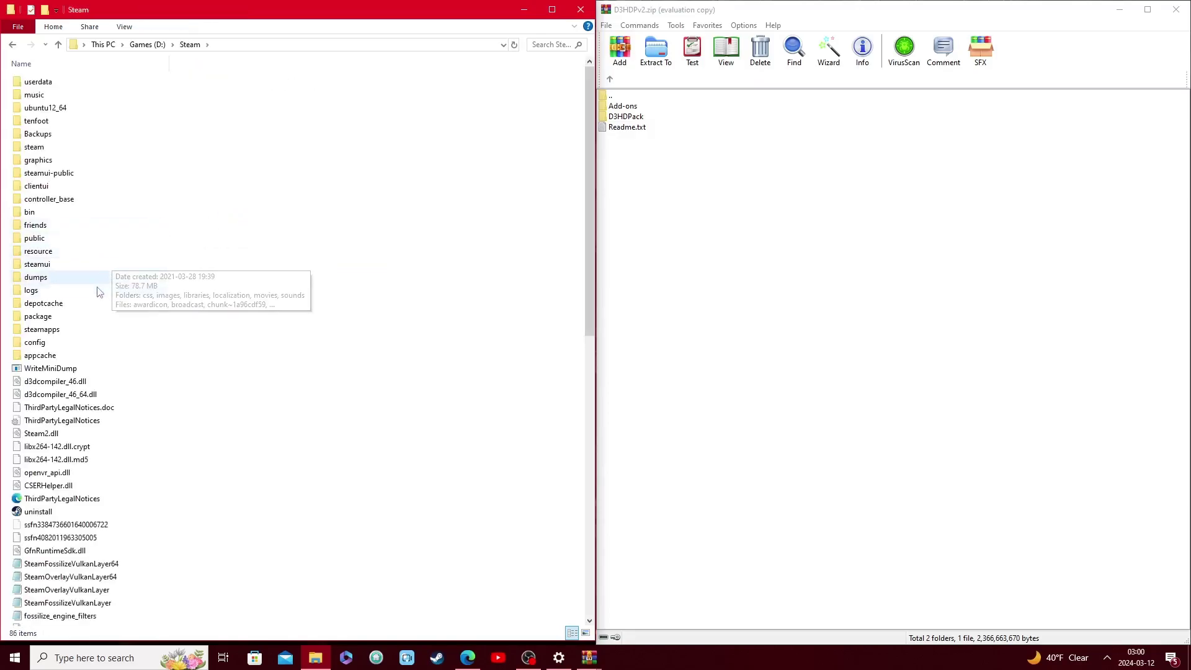
pyautogui.doubleClick(41, 330)
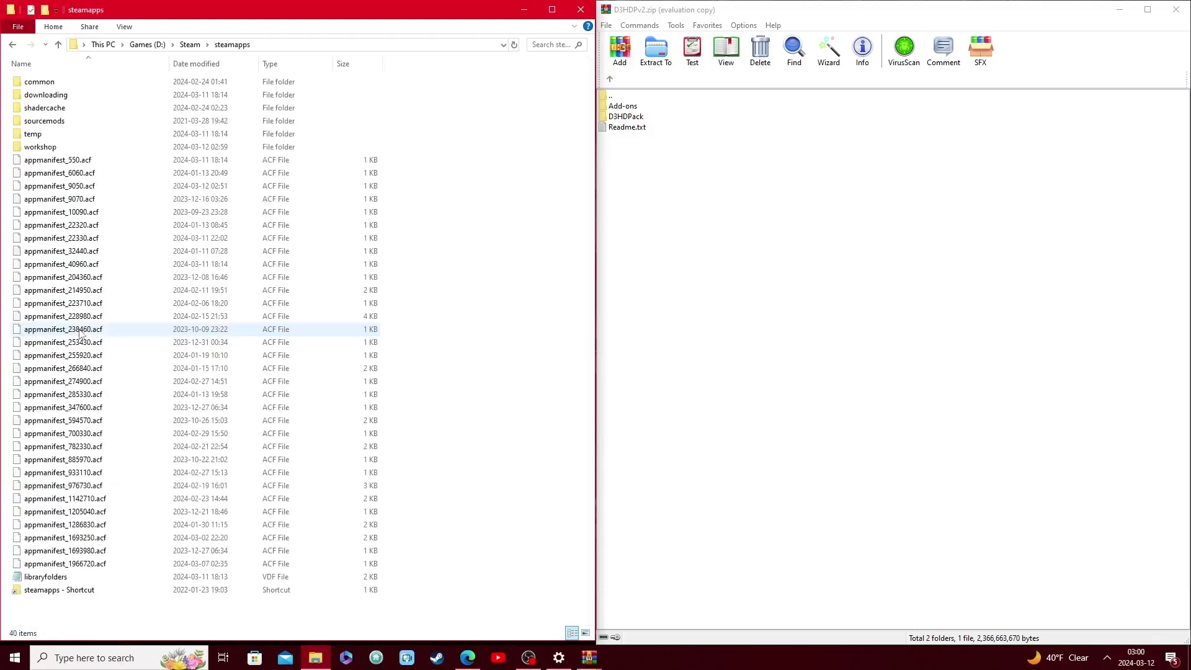
pyautogui.click(107, 89)
pyautogui.doubleClick(106, 89)
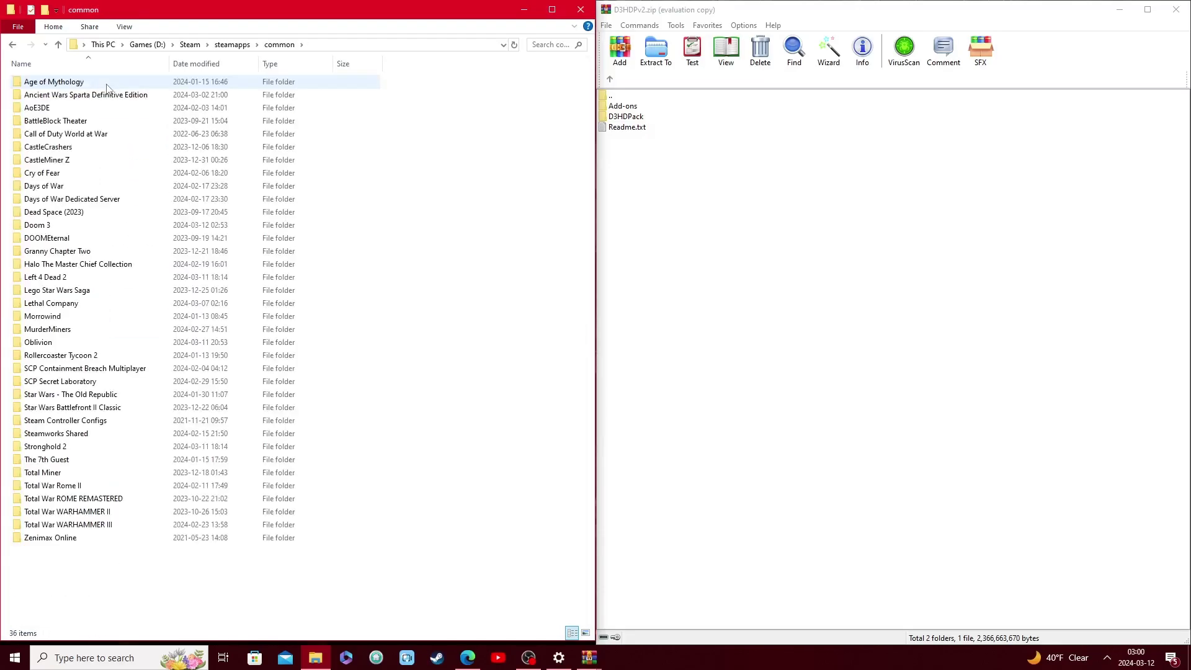
pyautogui.doubleClick(89, 227)
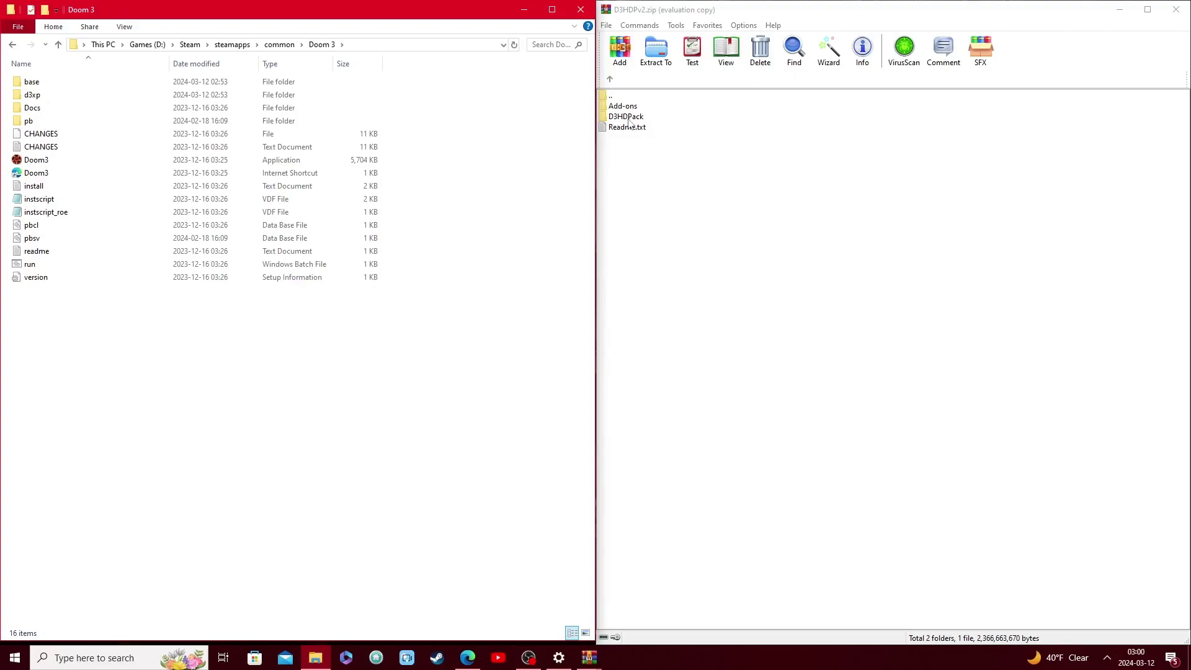
pyautogui.click(673, 124)
pyautogui.doubleClick(637, 123)
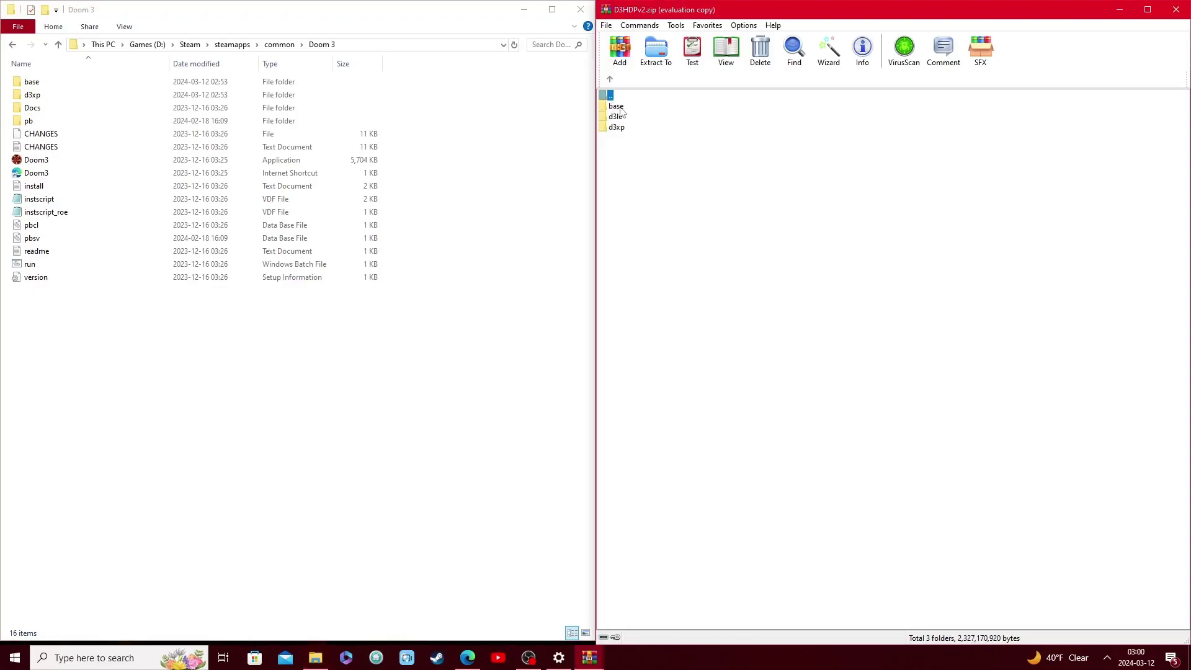
pyautogui.moveTo(670, 174); pyautogui.dragTo(616, 101)
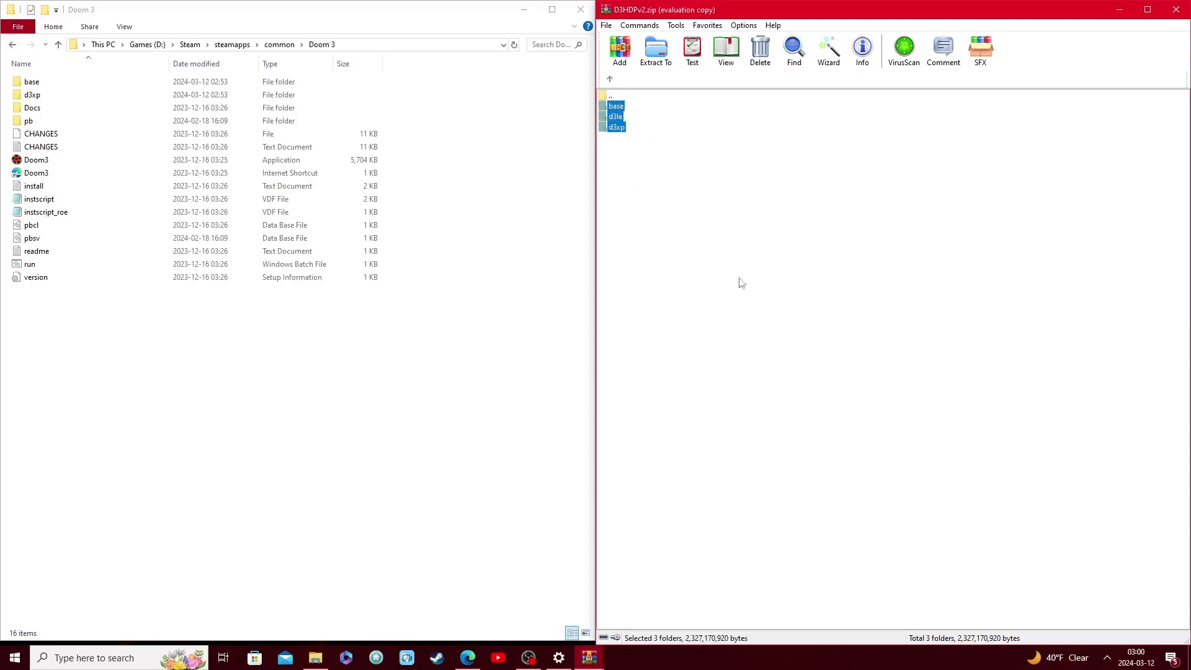
pyautogui.click(716, 203)
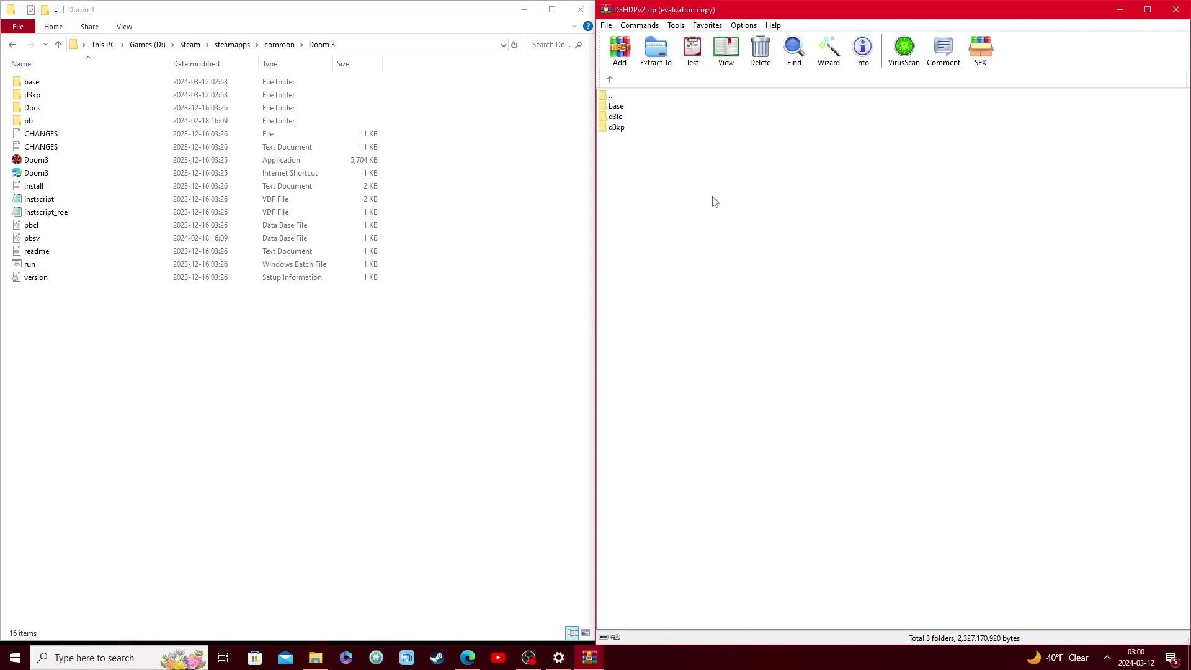
pyautogui.click(617, 106)
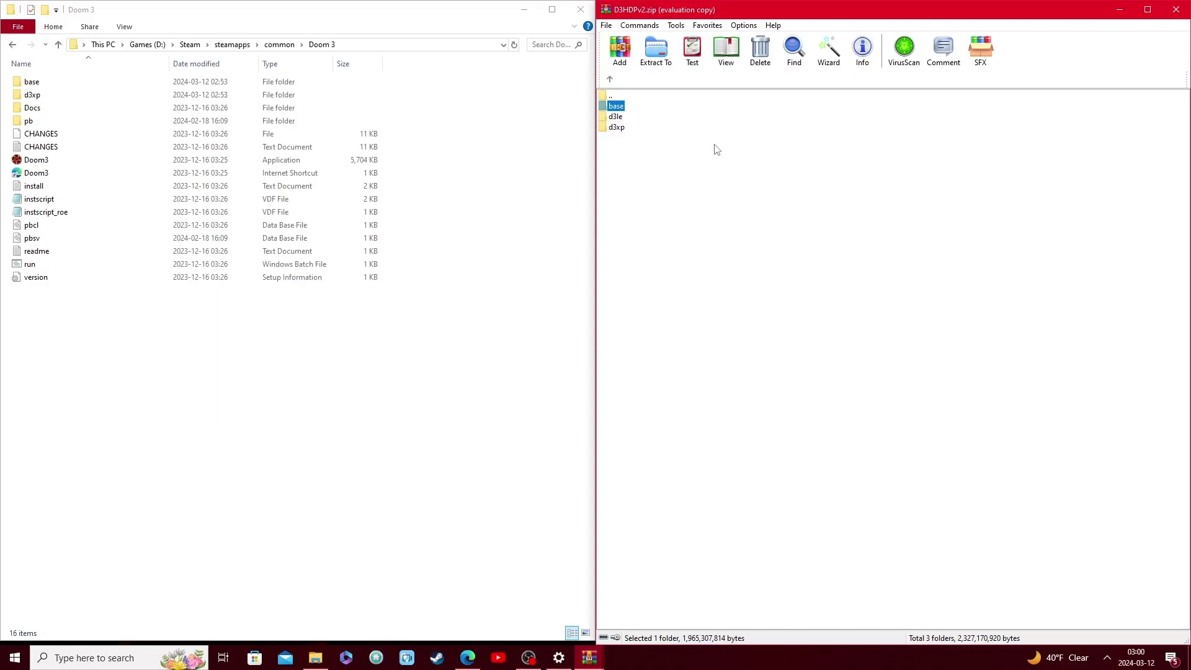
pyautogui.click(519, 167)
pyautogui.moveTo(622, 107); pyautogui.dragTo(65, 85)
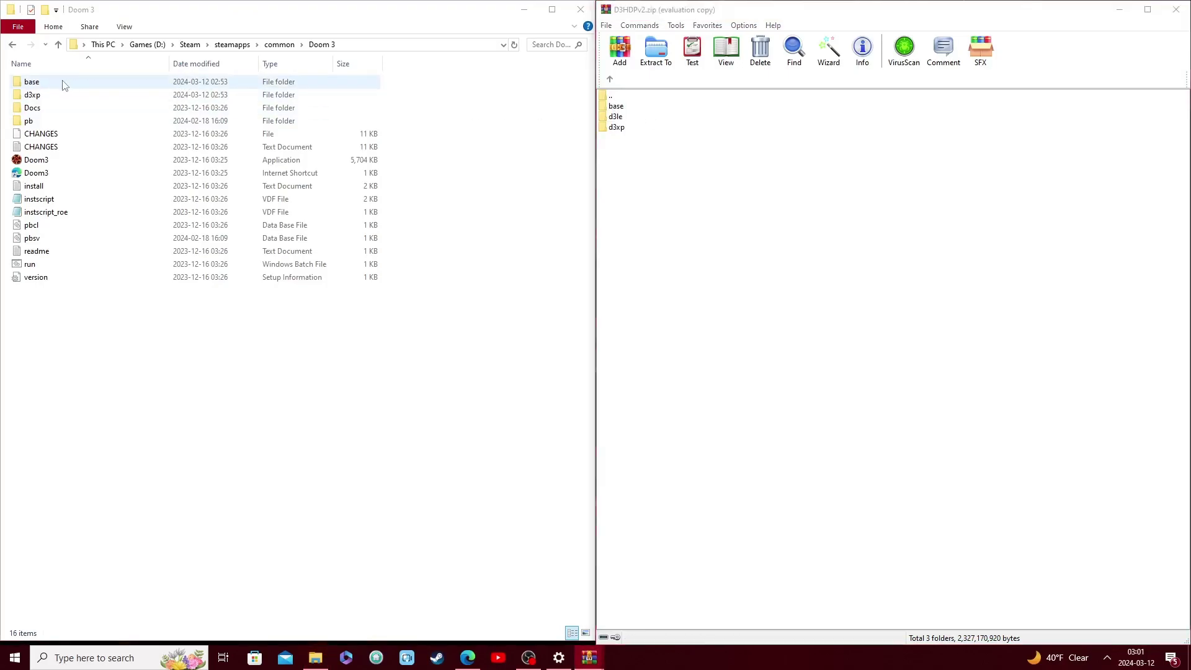
# - Extract all the files in the archive's base folder into the Doom 3 base folder
pyautogui.doubleClick(65, 85)
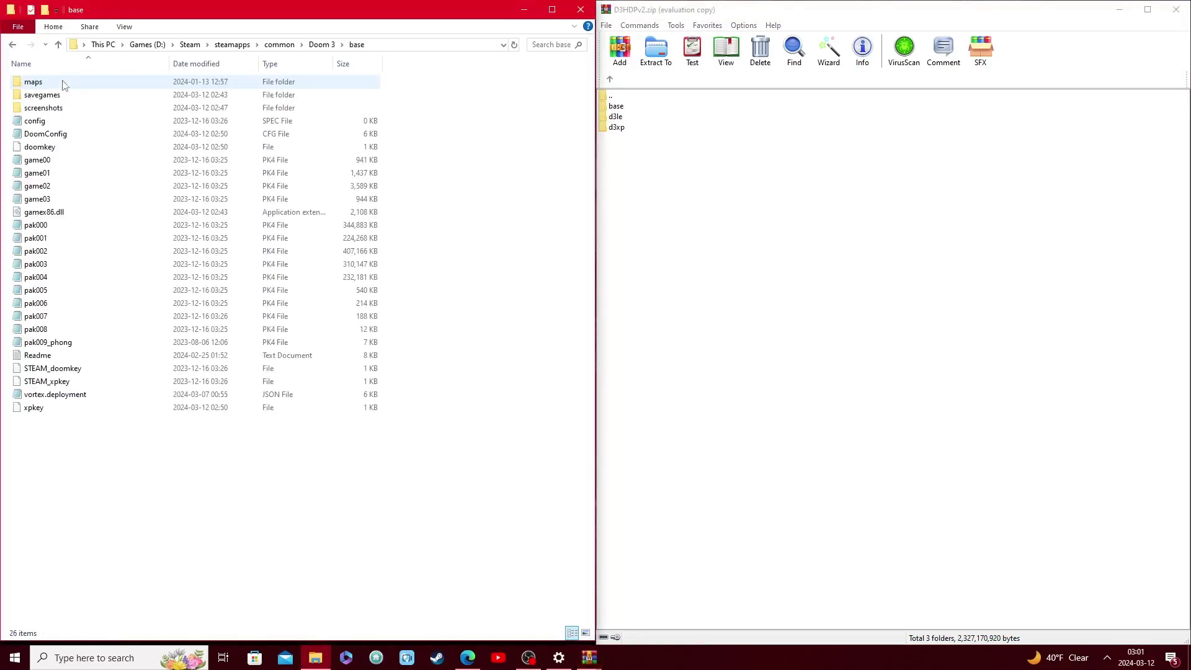
pyautogui.doubleClick(617, 107)
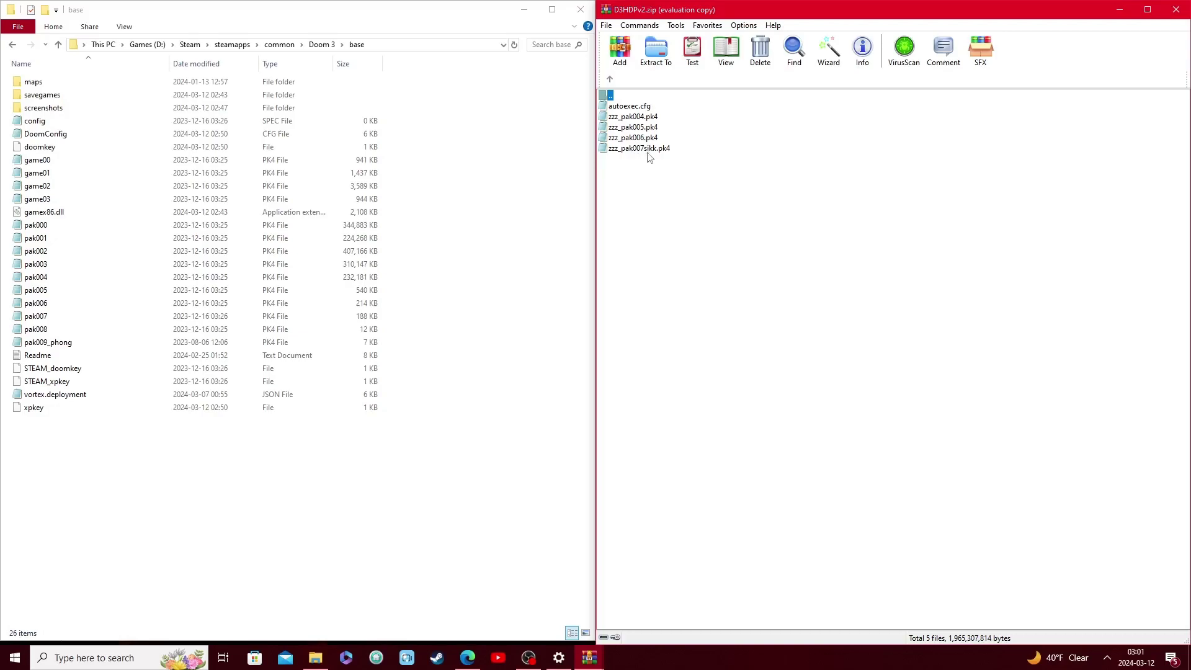
pyautogui.moveTo(683, 173); pyautogui.dragTo(488, 293)
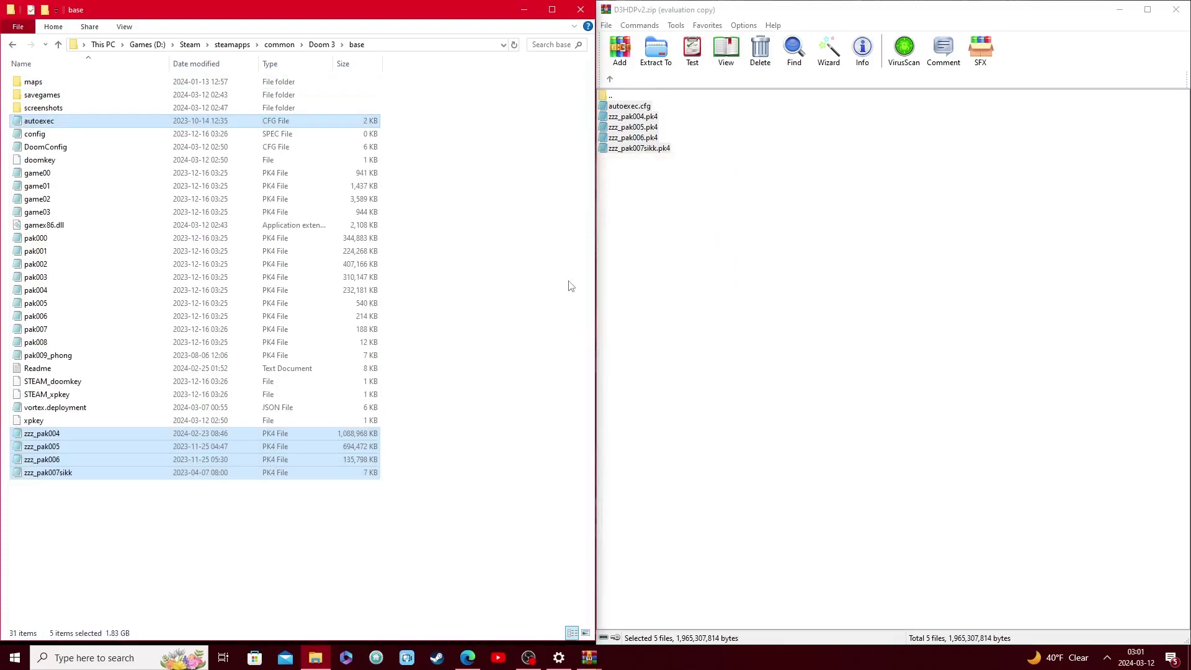
pyautogui.click(781, 245)
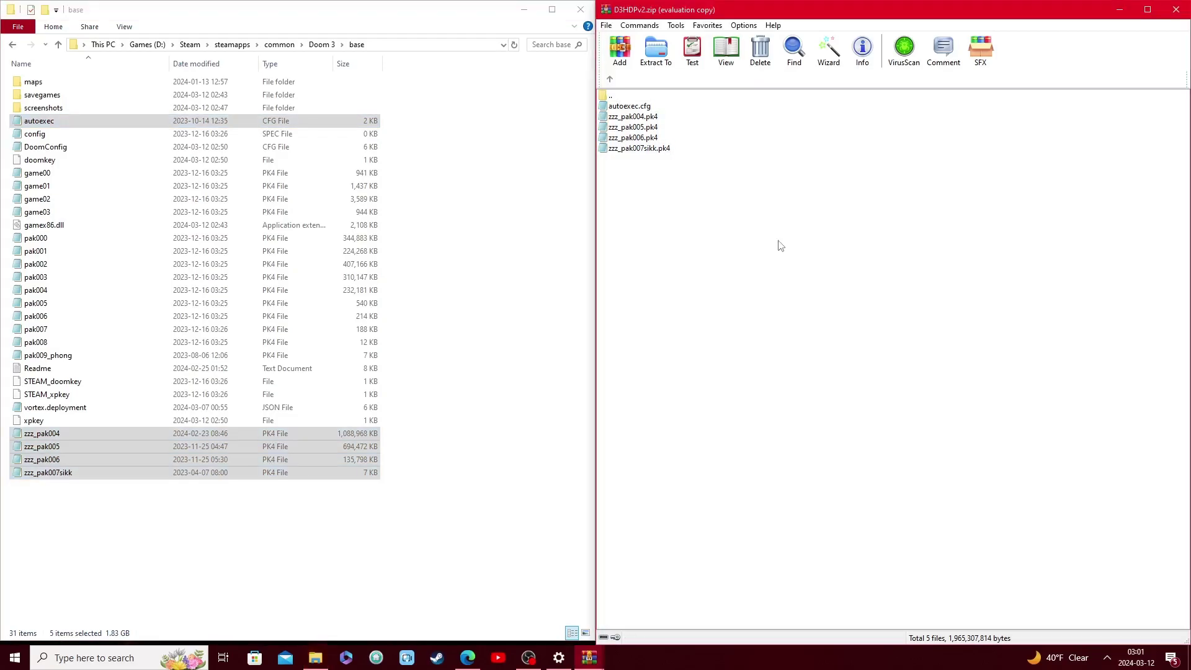
# - Go back to the archive's D3HDPack folder and the Doom 3 game folder, and extract the d3le folder into the game folder
pyautogui.press('BackSpace')
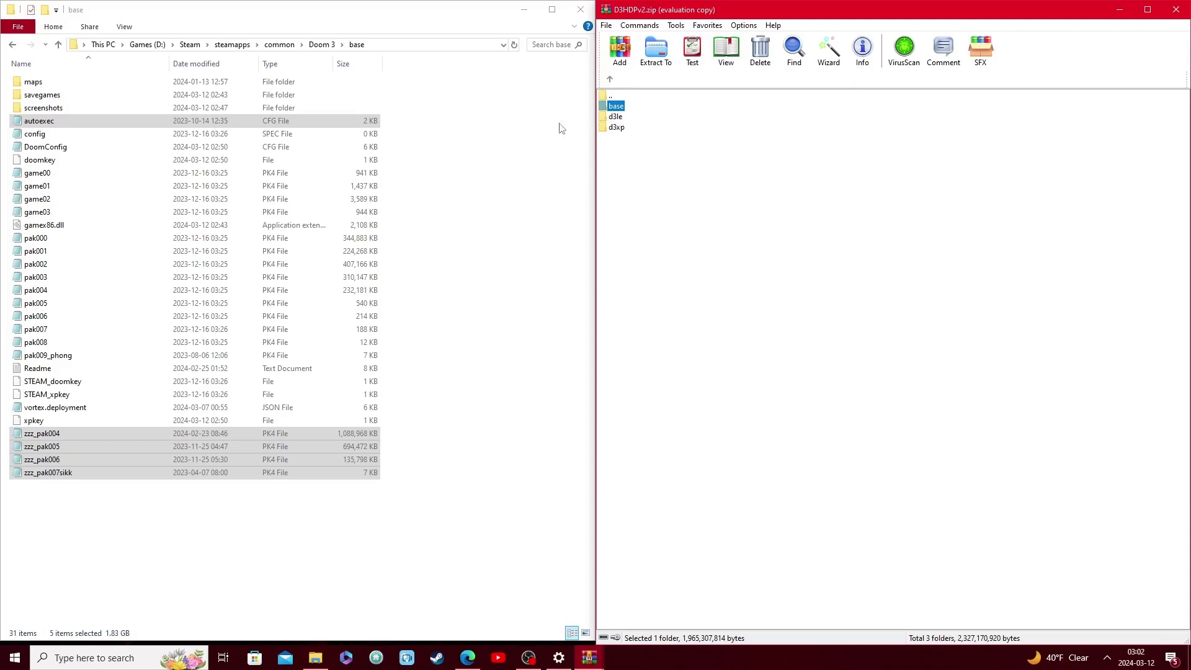
pyautogui.click(470, 140)
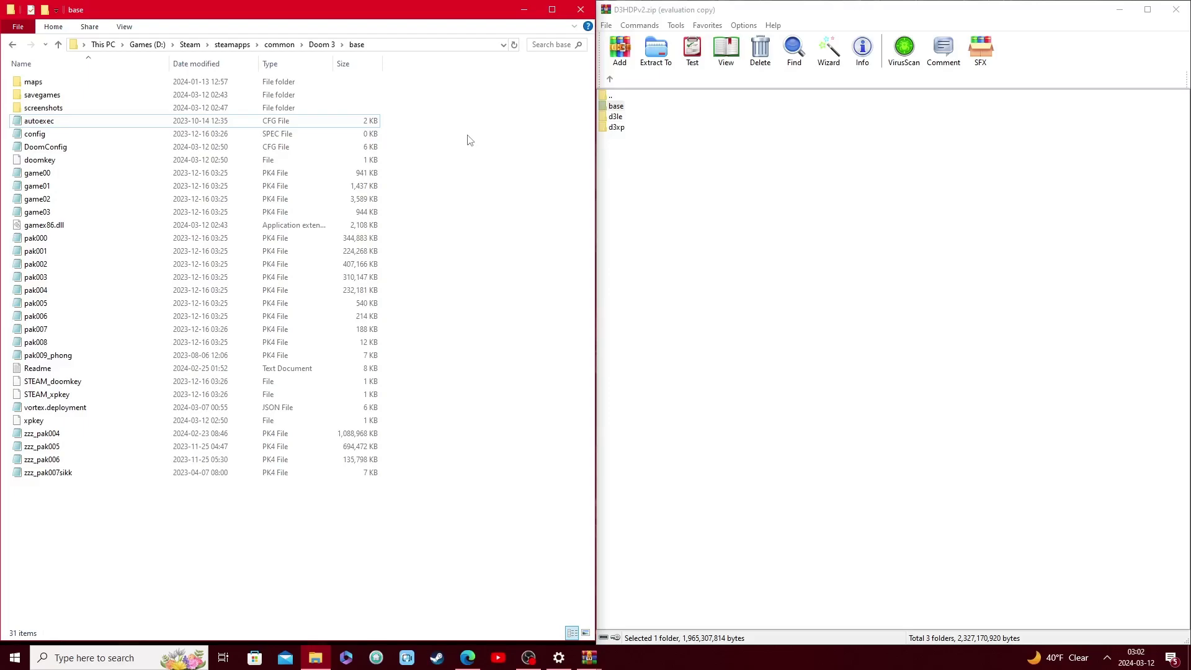
pyautogui.click(13, 46)
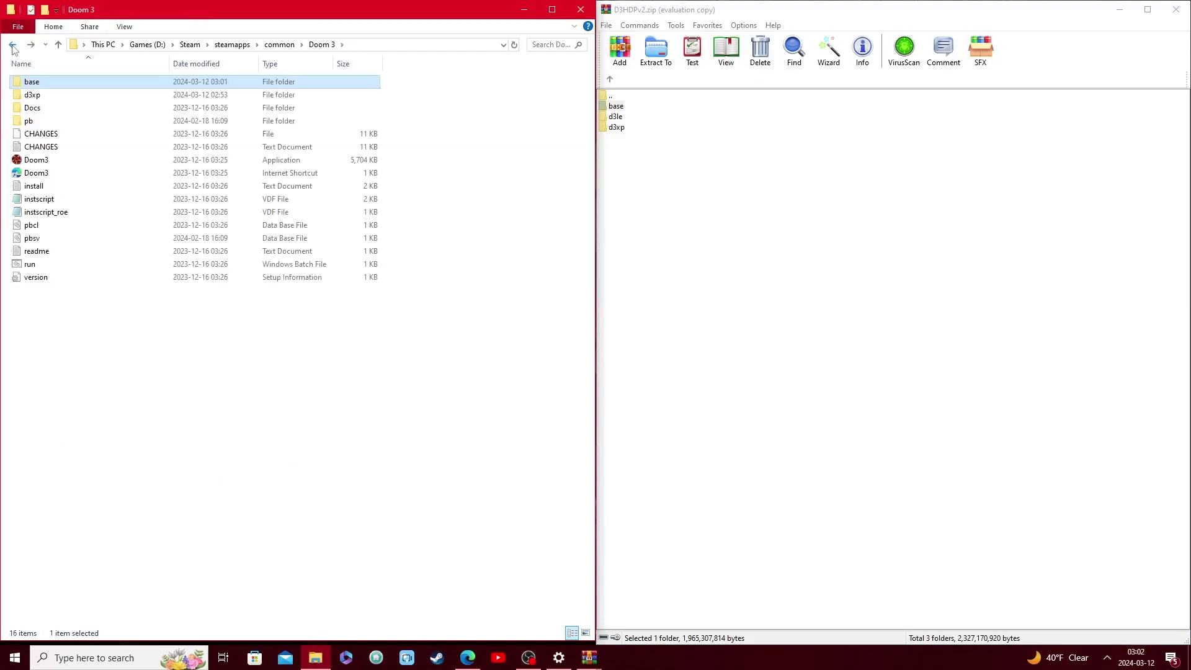
pyautogui.click(618, 118)
pyautogui.moveTo(619, 121); pyautogui.dragTo(506, 212)
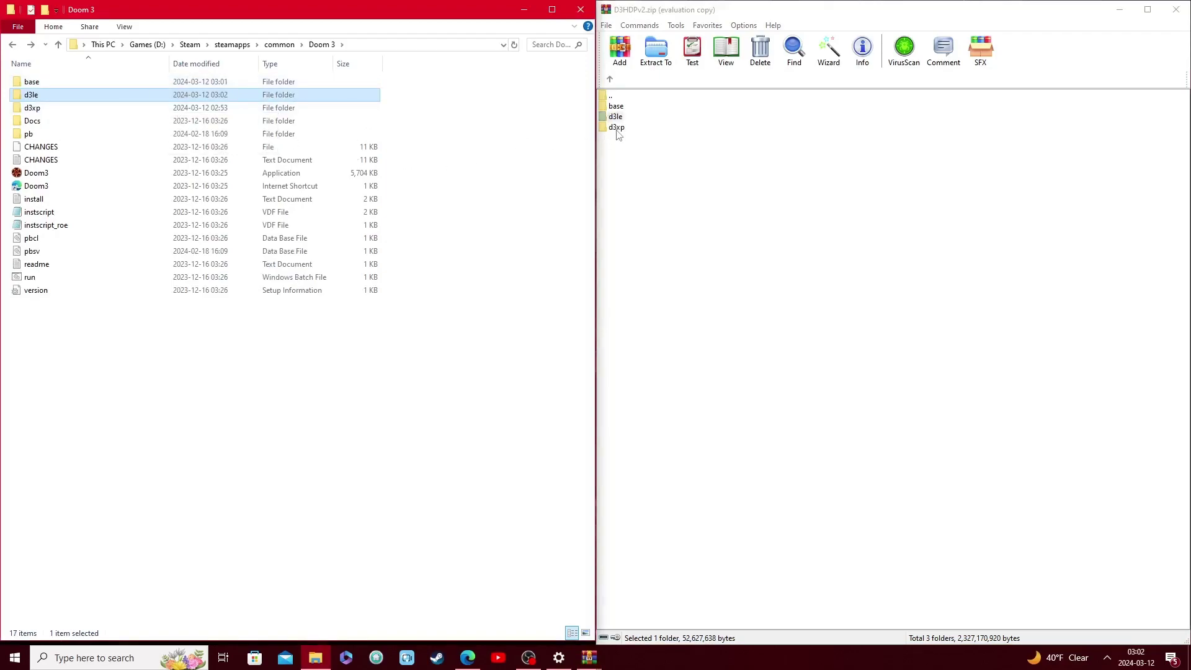
pyautogui.click(670, 156)
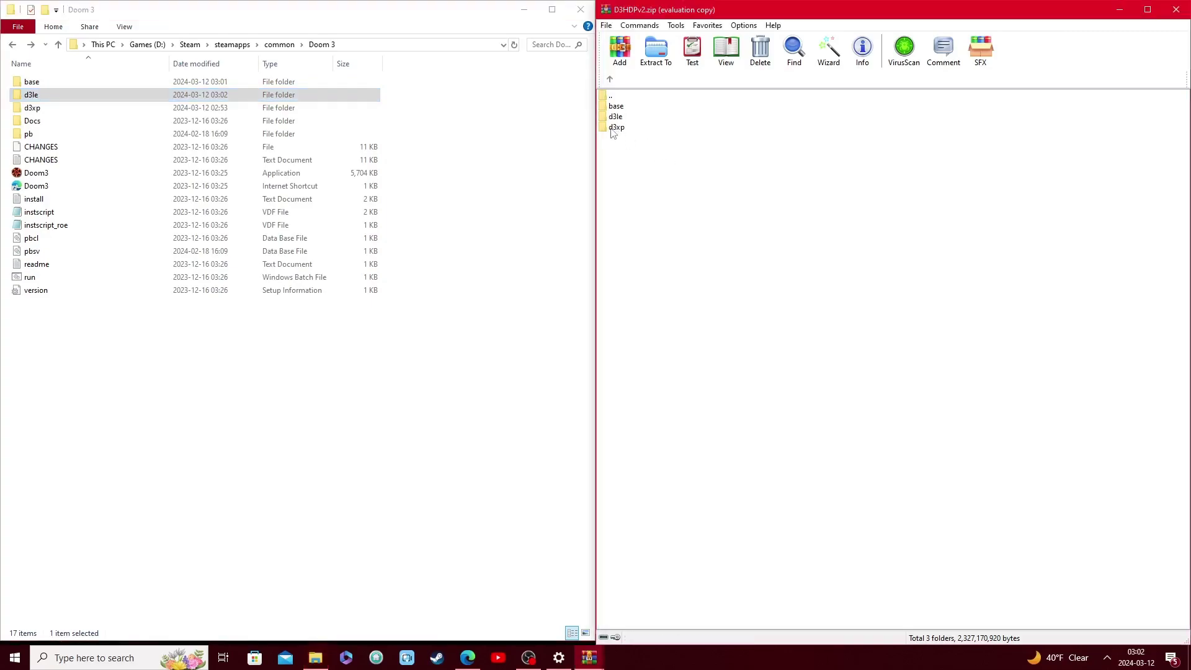
# - Extract zzz_pak102.pk4 from the archive's d3xp folder into the Doom 3 d3xp folder
pyautogui.doubleClick(615, 128)
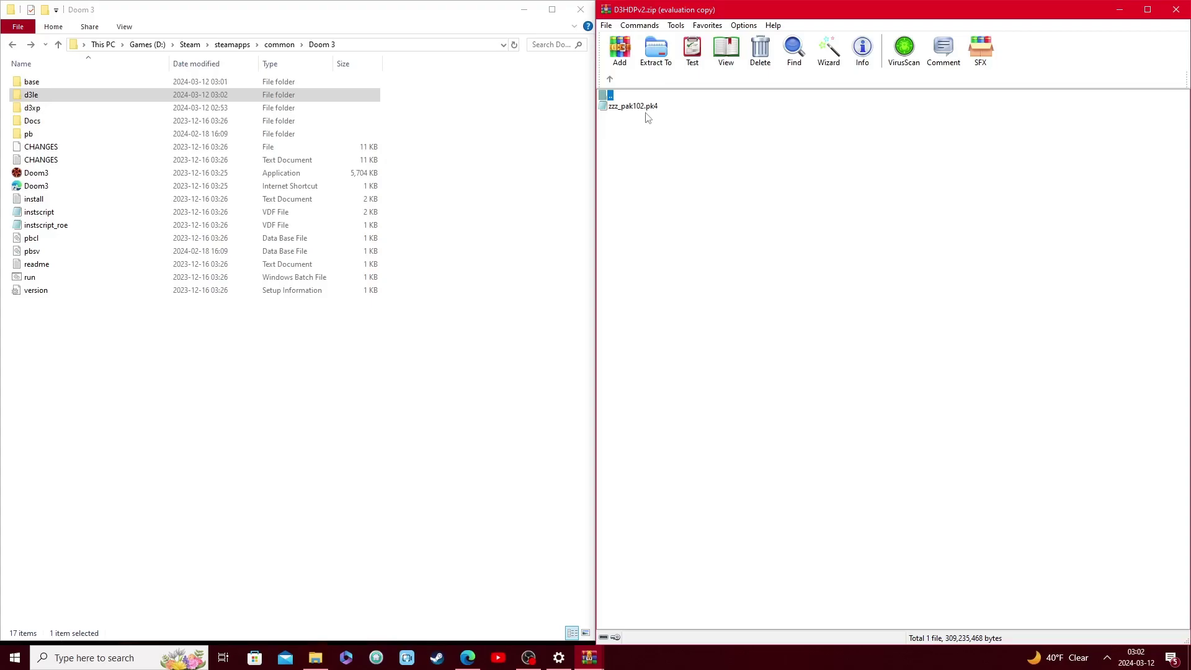
pyautogui.doubleClick(52, 112)
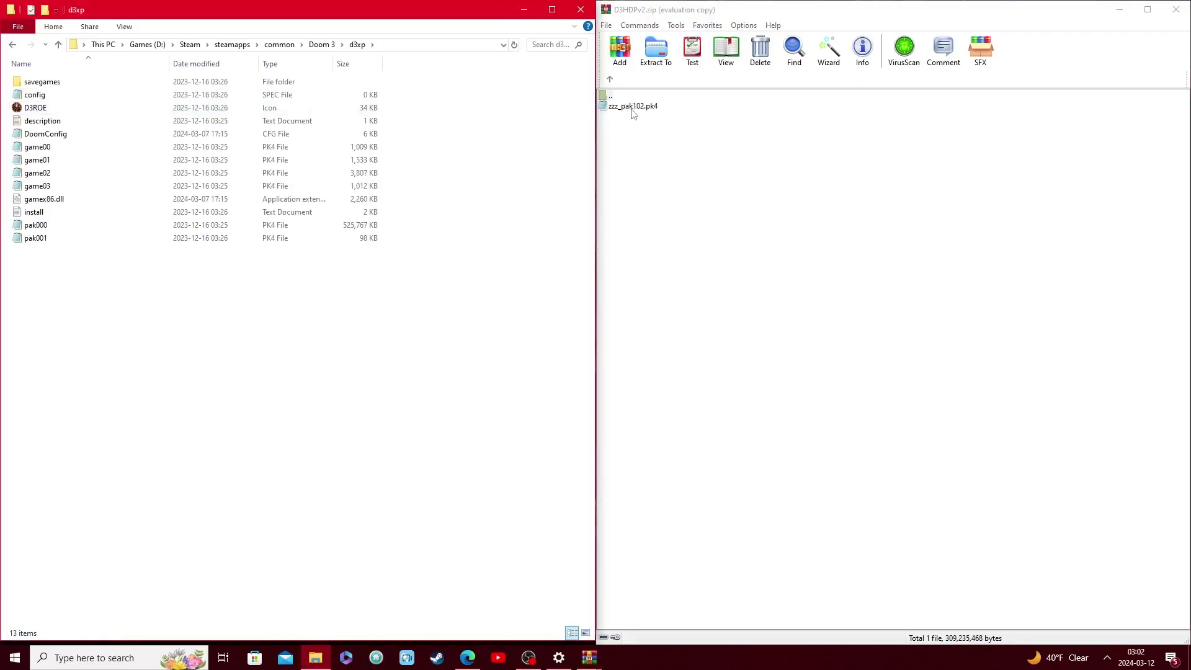
pyautogui.moveTo(641, 110); pyautogui.dragTo(467, 204)
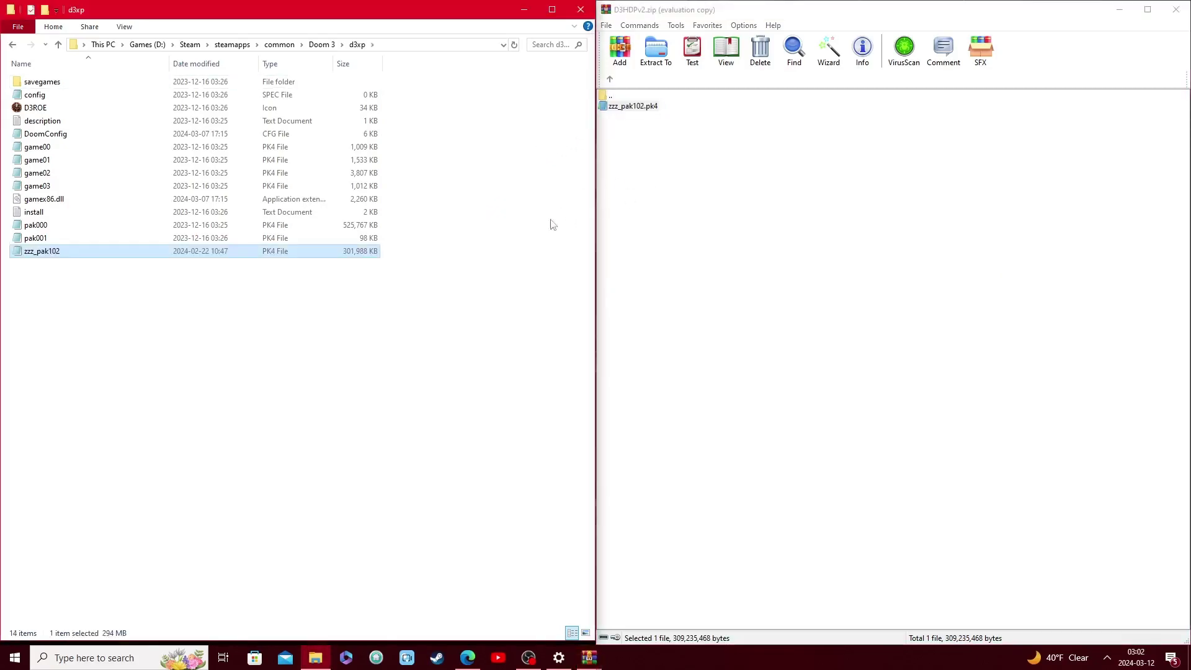
# - Open the Alpha & BFG Marine Armors folder inside the archive's Add-ons, and open the Doom 3 base folder as the destination
pyautogui.click(13, 45)
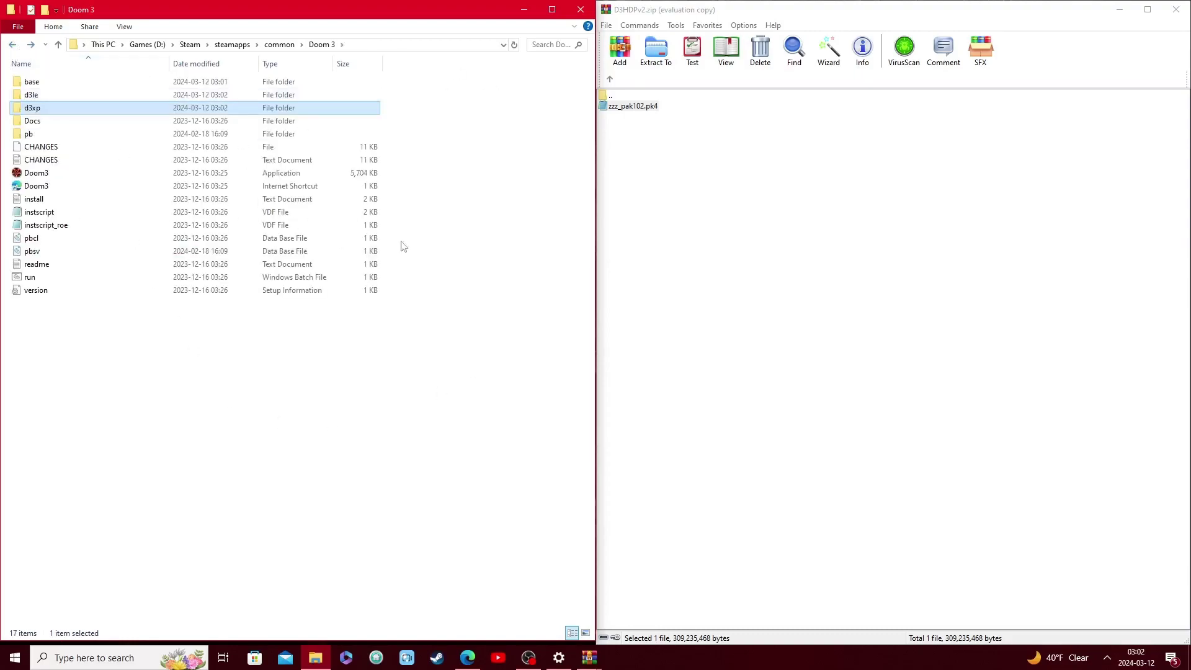
pyautogui.click(685, 189)
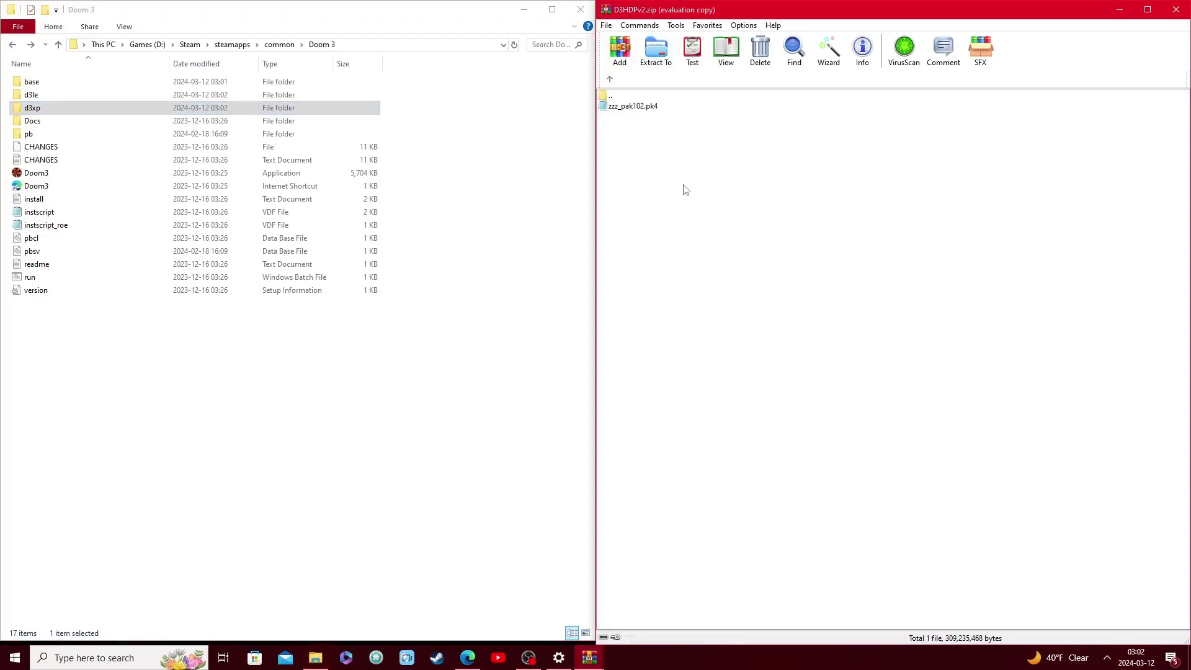
pyautogui.press('BackSpace')
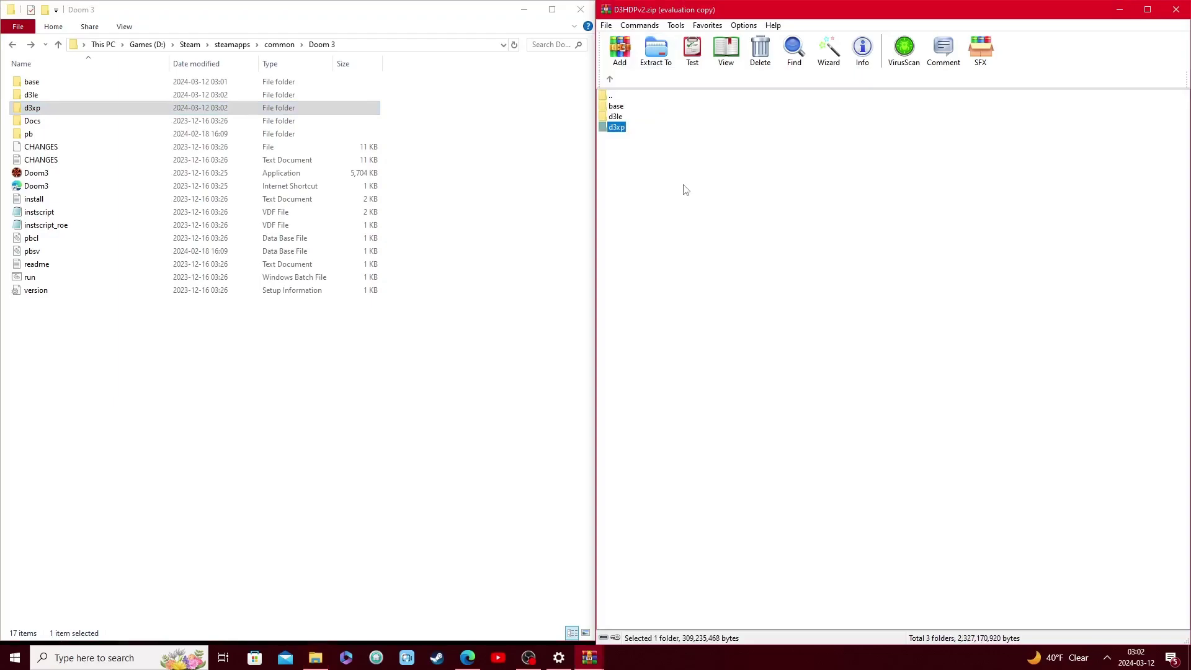
pyautogui.press('BackSpace')
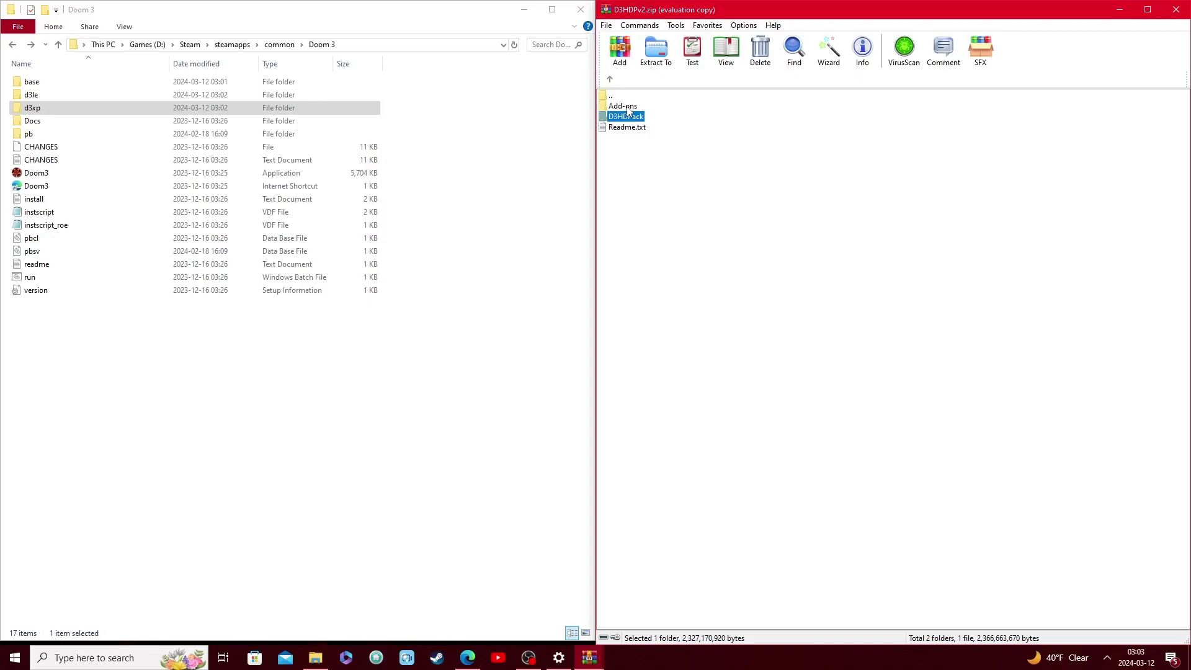
pyautogui.doubleClick(629, 110)
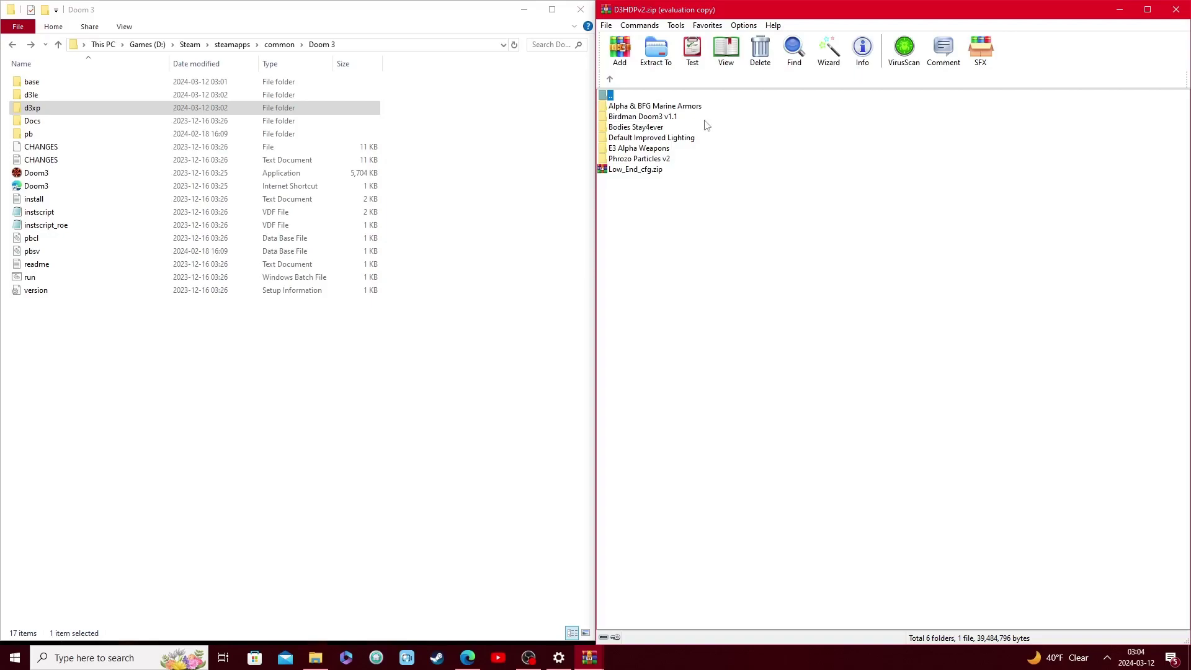
pyautogui.click(687, 107)
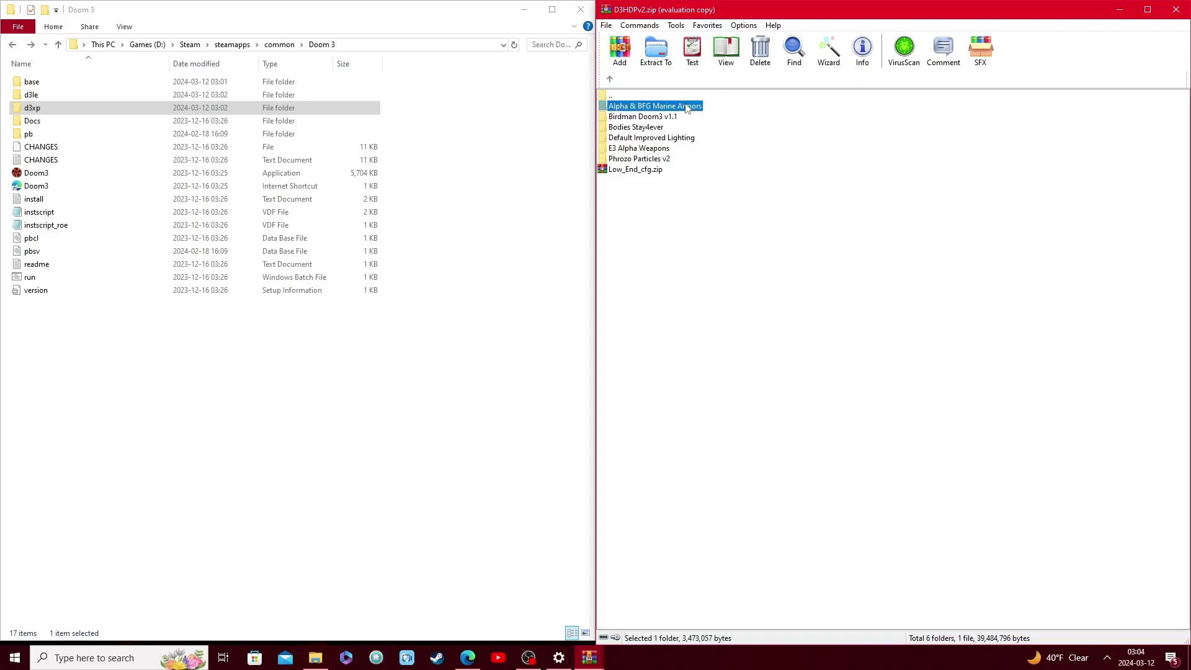
pyautogui.doubleClick(687, 106)
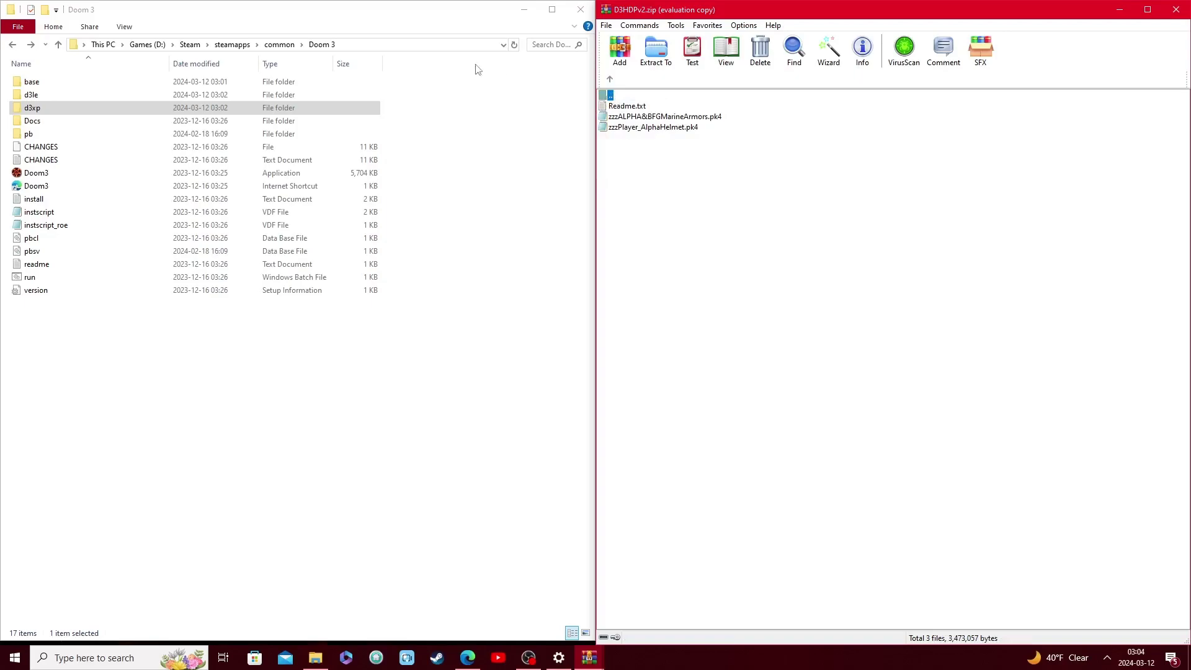
pyautogui.click(413, 88)
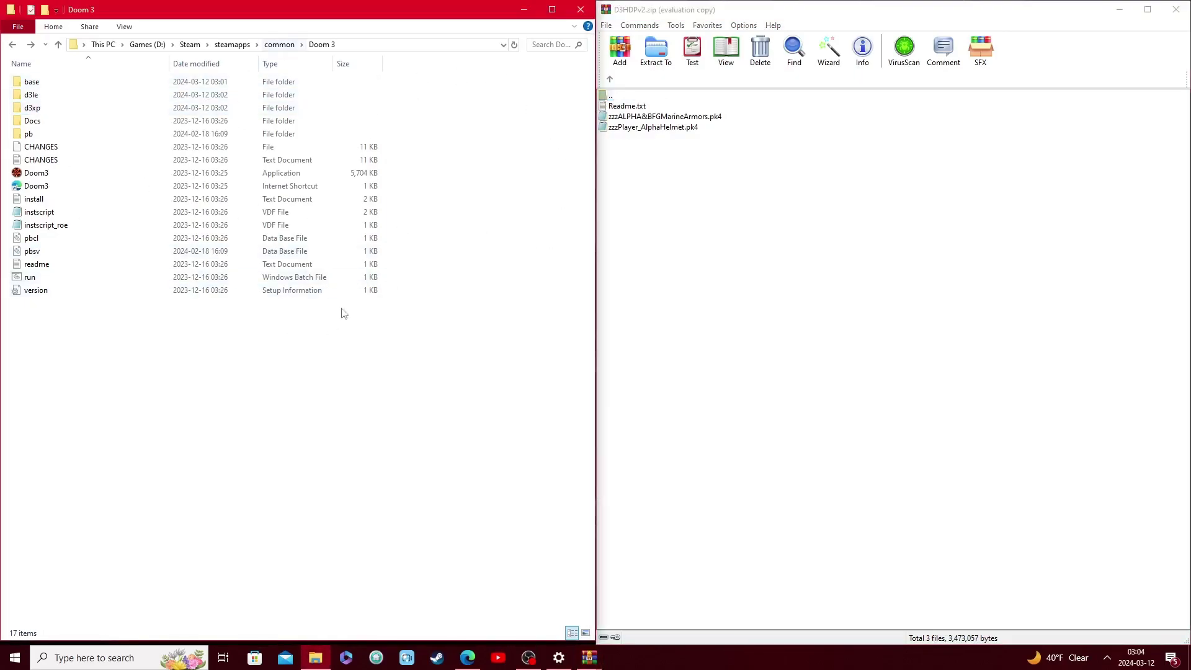
pyautogui.doubleClick(58, 83)
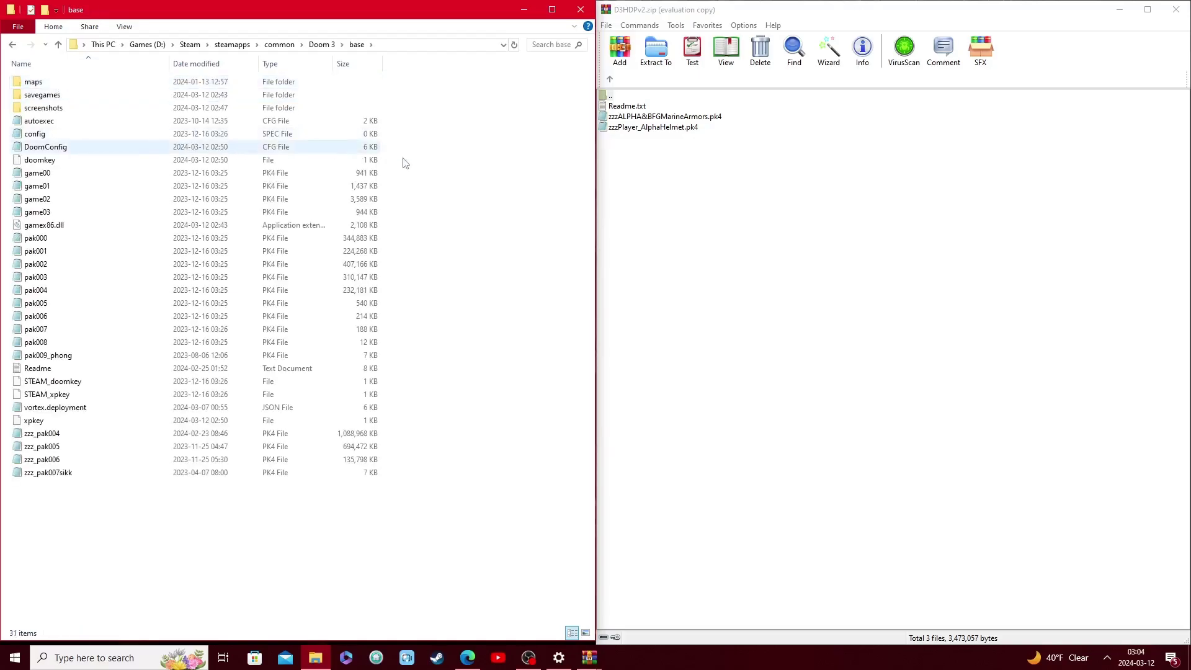
pyautogui.moveTo(728, 196); pyautogui.dragTo(683, 120)
pyautogui.click(708, 177)
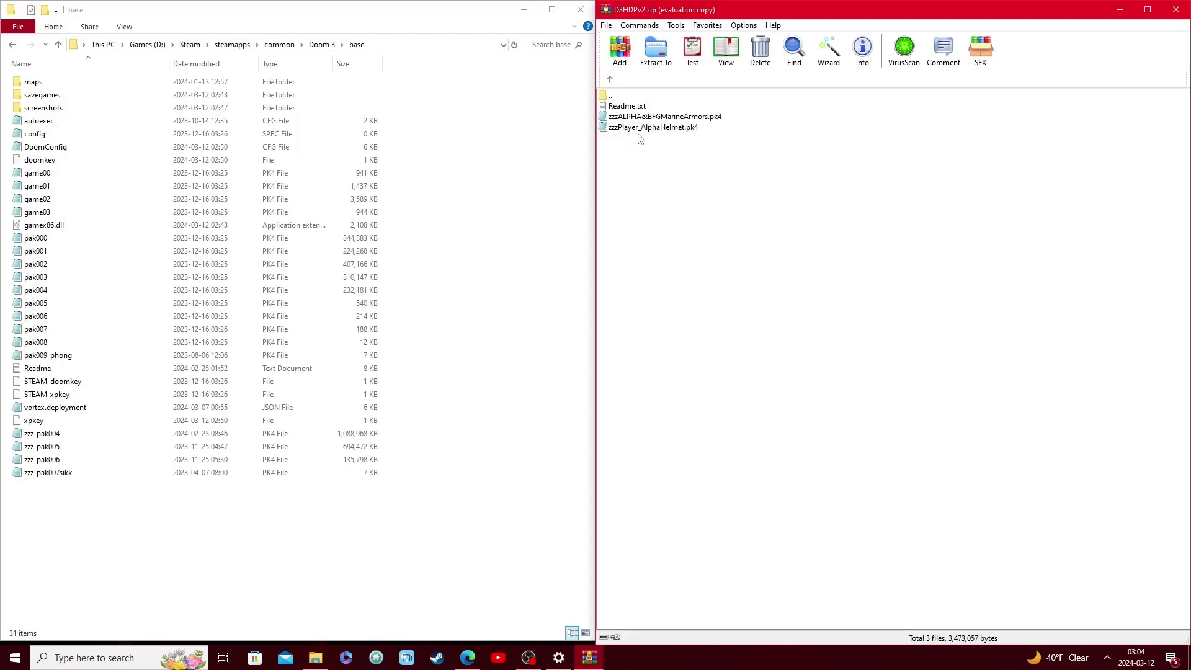
pyautogui.click(686, 130)
pyautogui.click(725, 155)
pyautogui.click(679, 118)
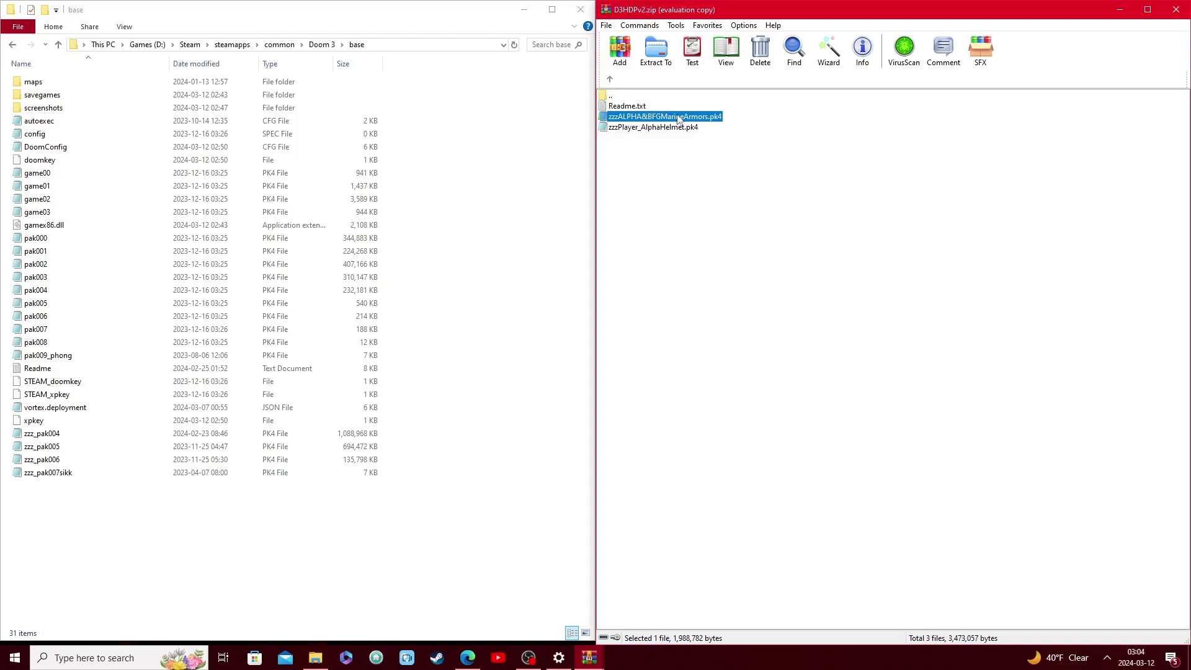
pyautogui.click(631, 138)
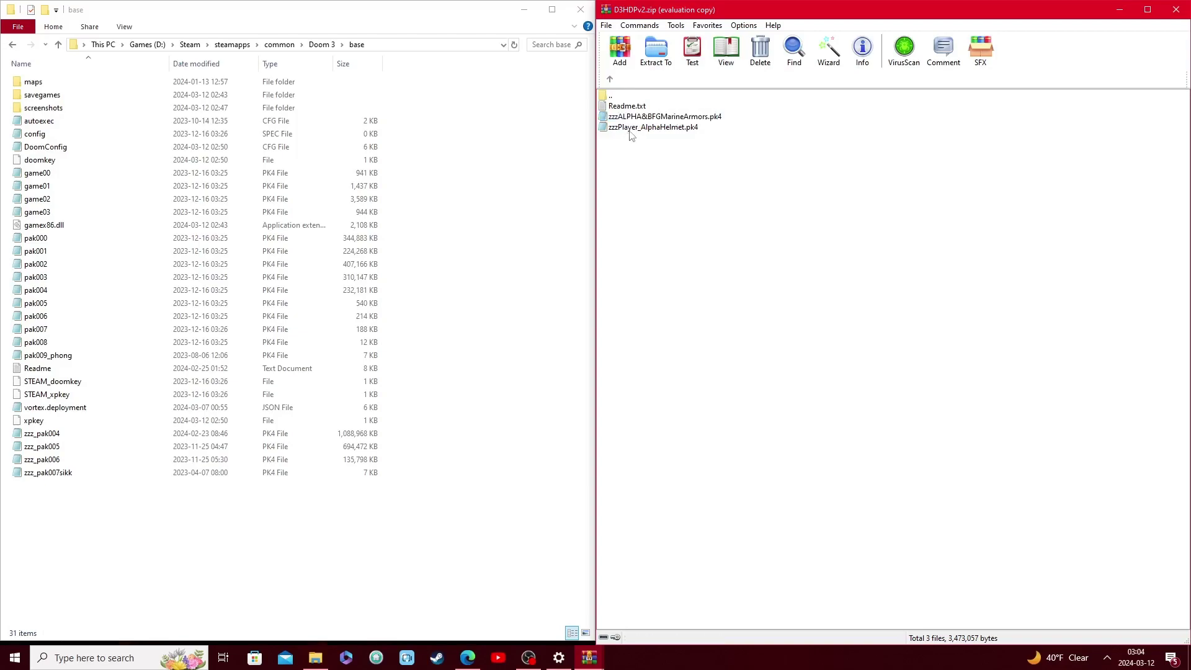
pyautogui.click(680, 130)
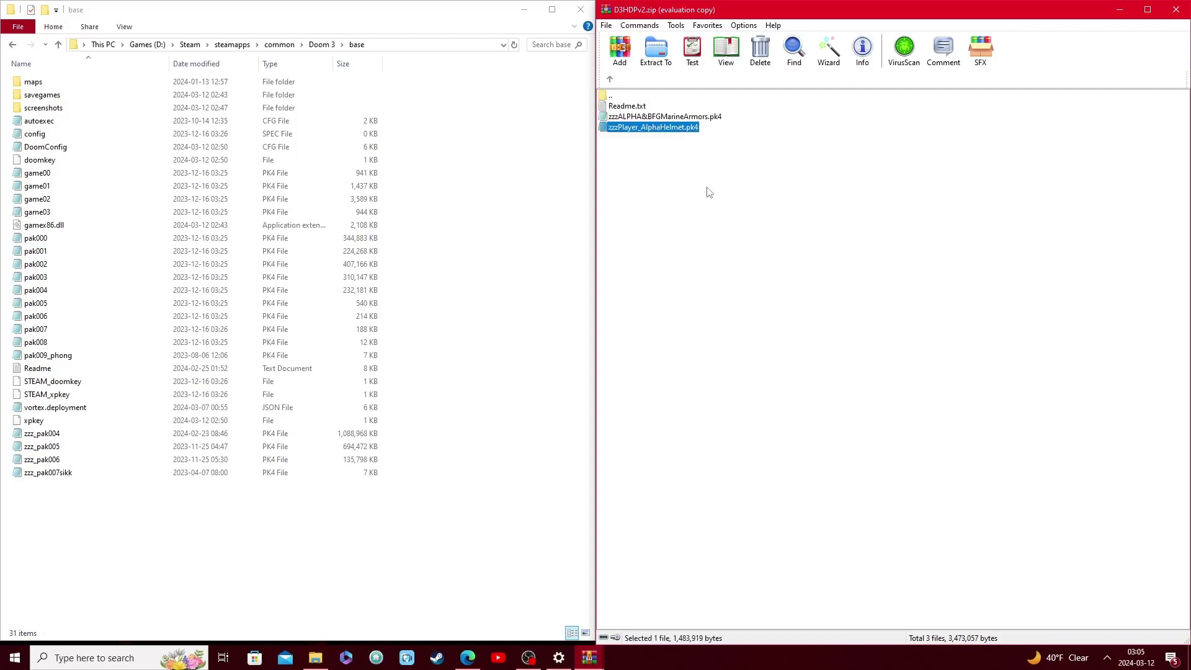
pyautogui.click(699, 138)
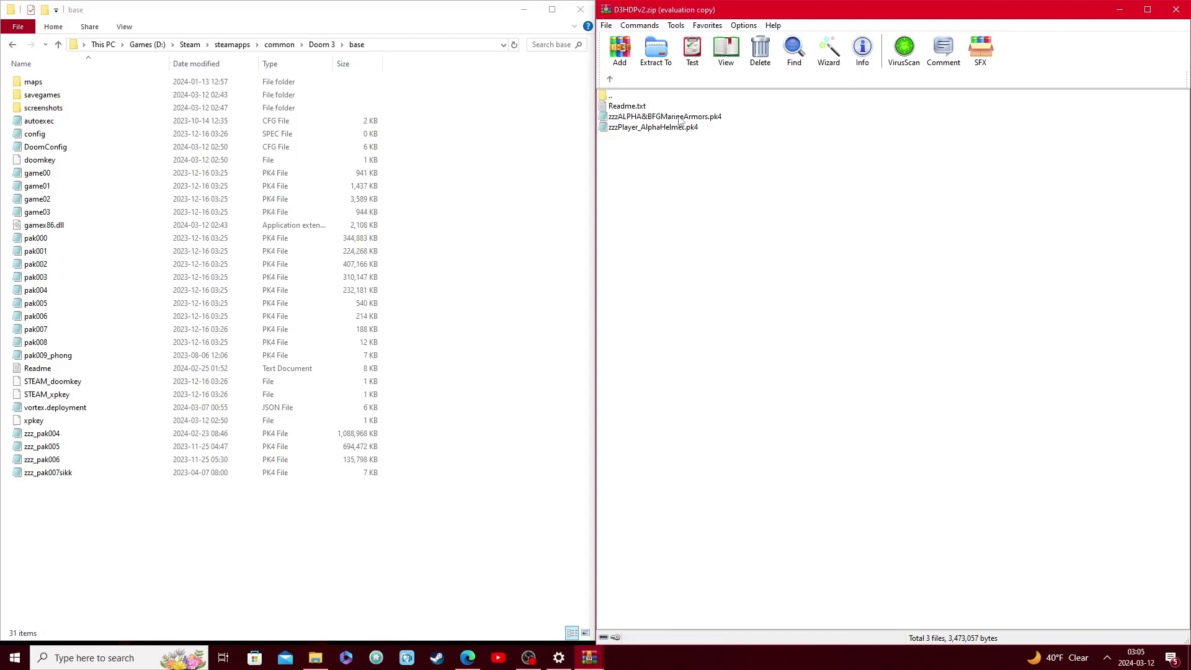
pyautogui.moveTo(680, 121); pyautogui.dragTo(624, 120)
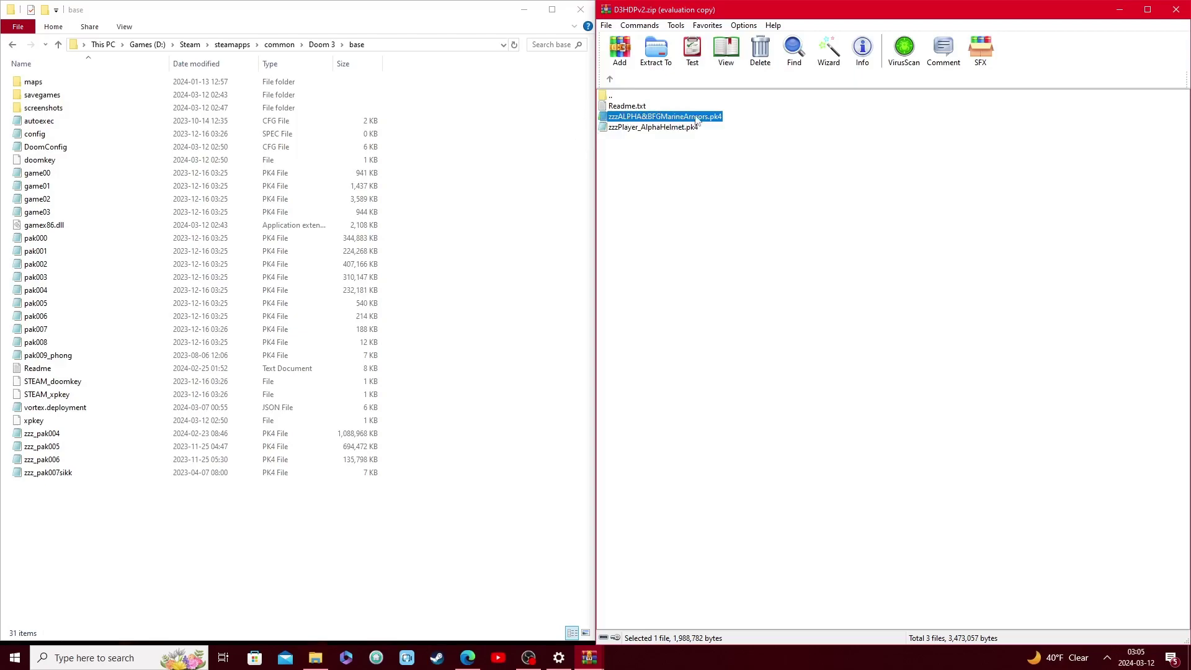
# - Extract zzzALPHA&BFGMarineArmors.pk4 and zzzPlayer_AlphaHelmet.pk4 into the Doom 3 base folder, and return to the archive's Add-ons folder
pyautogui.moveTo(711, 122); pyautogui.dragTo(486, 181)
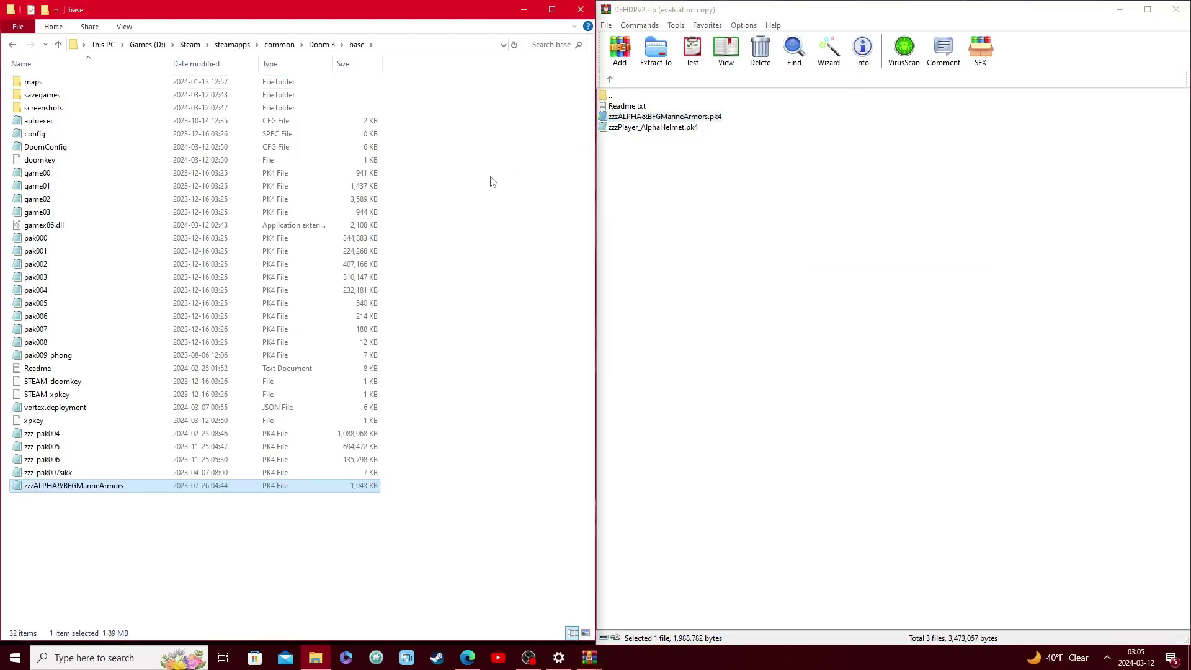
pyautogui.click(674, 162)
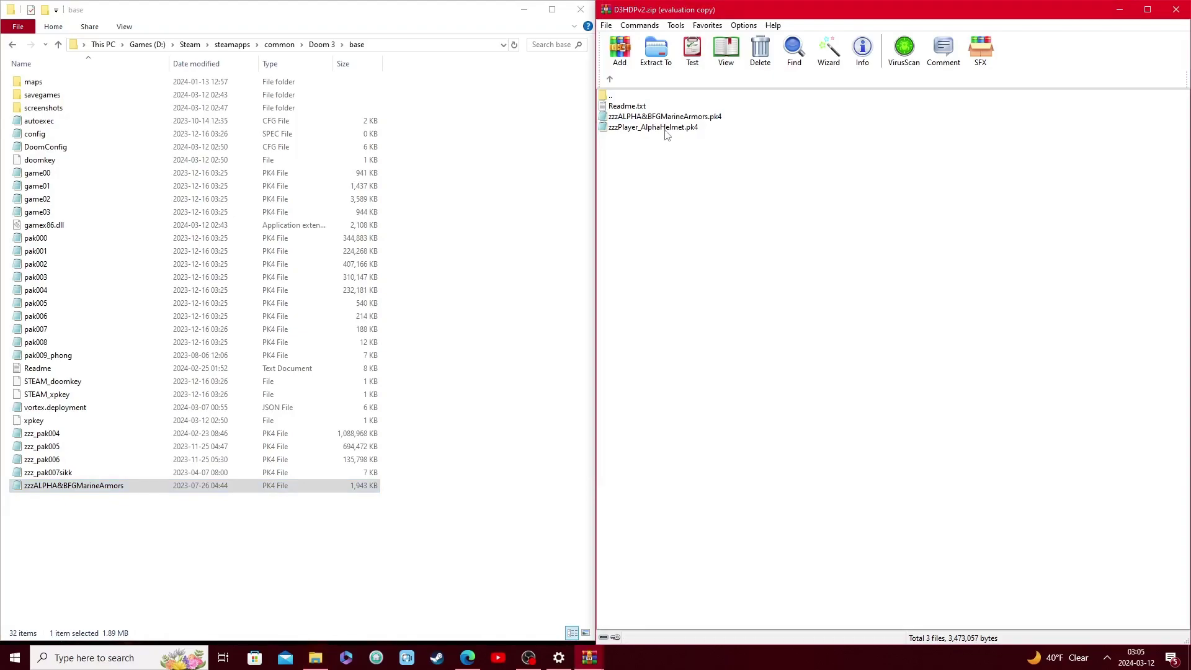
pyautogui.moveTo(665, 132); pyautogui.dragTo(524, 155)
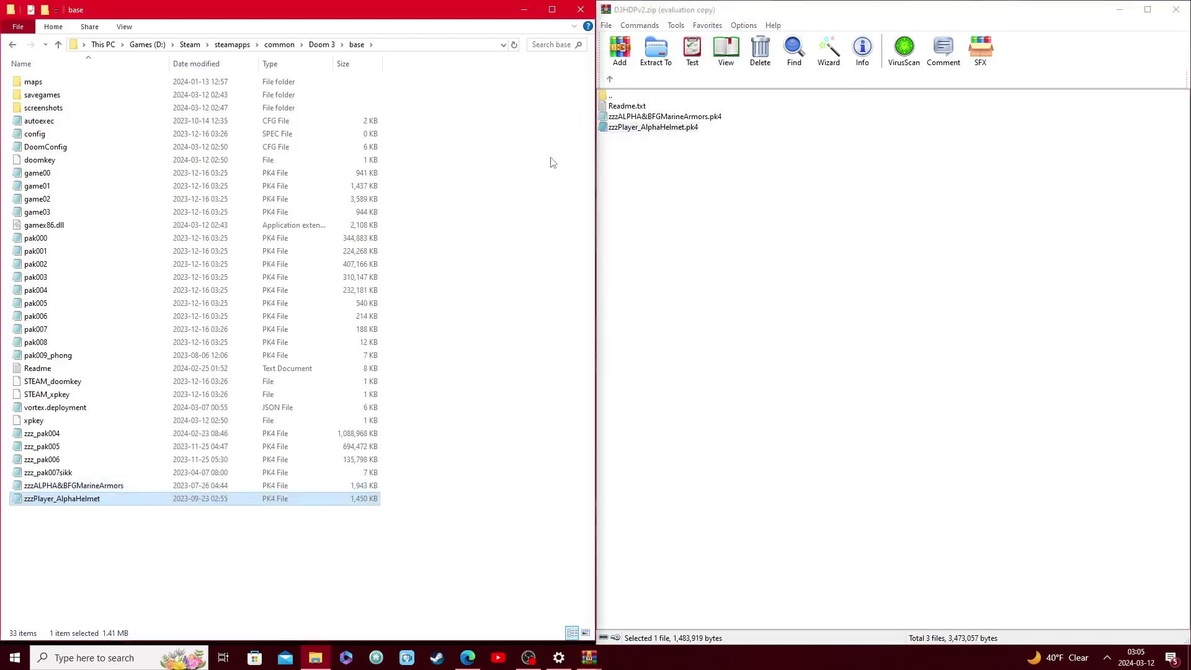
pyautogui.click(722, 153)
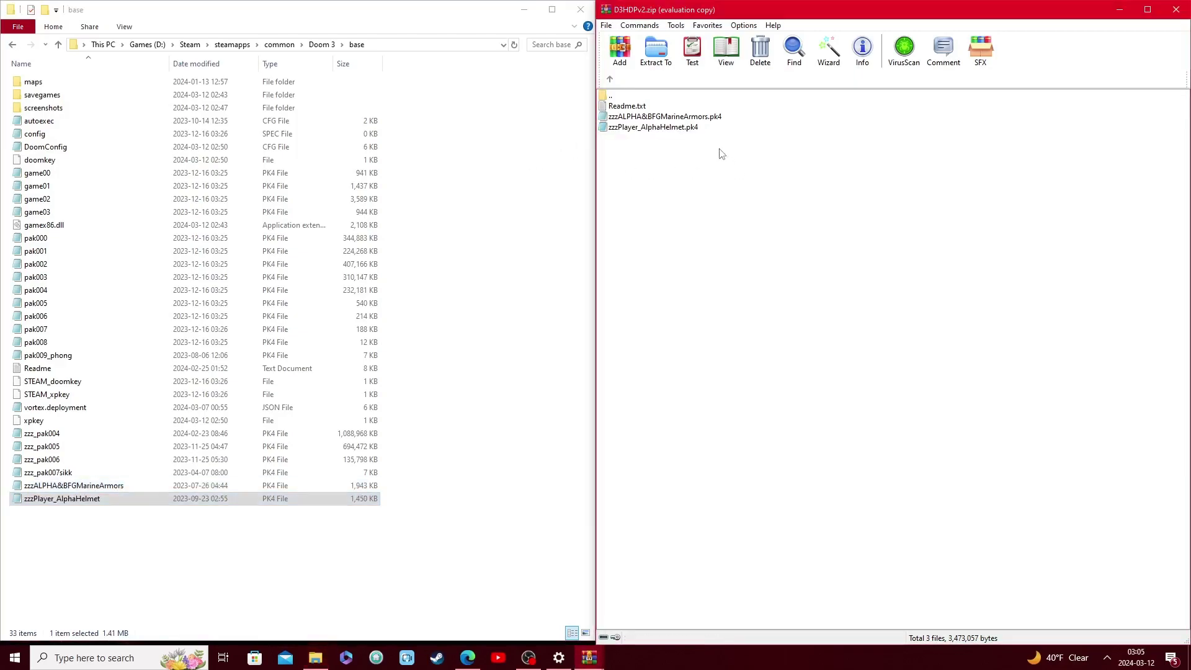
pyautogui.press('BackSpace')
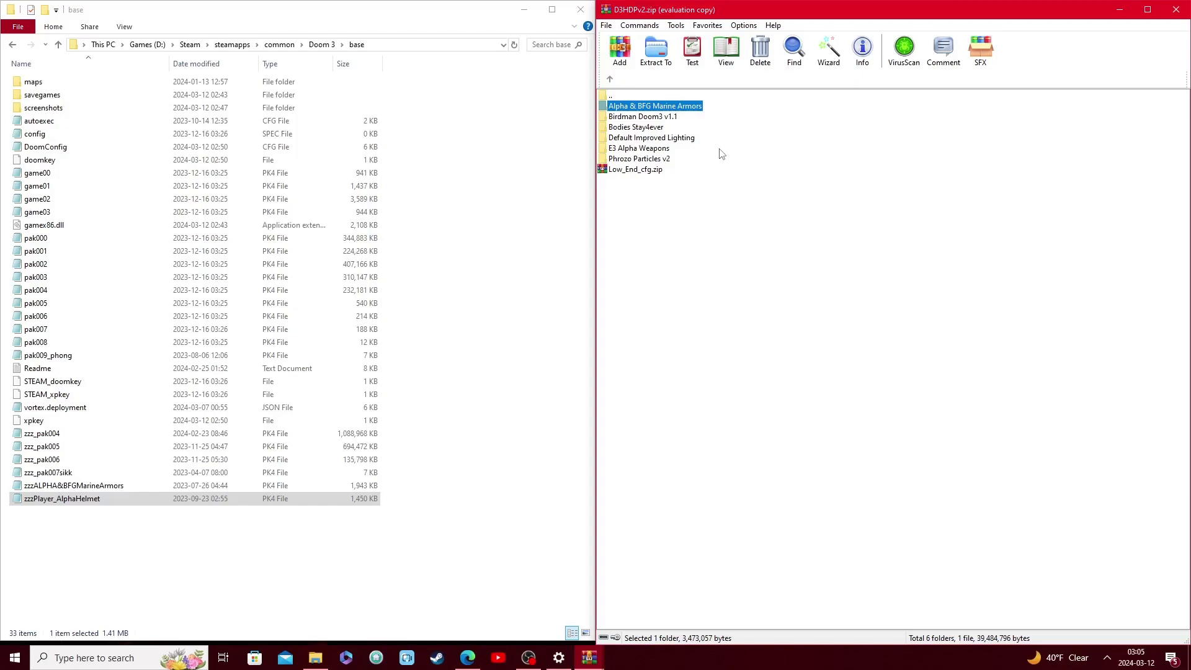
pyautogui.doubleClick(680, 110)
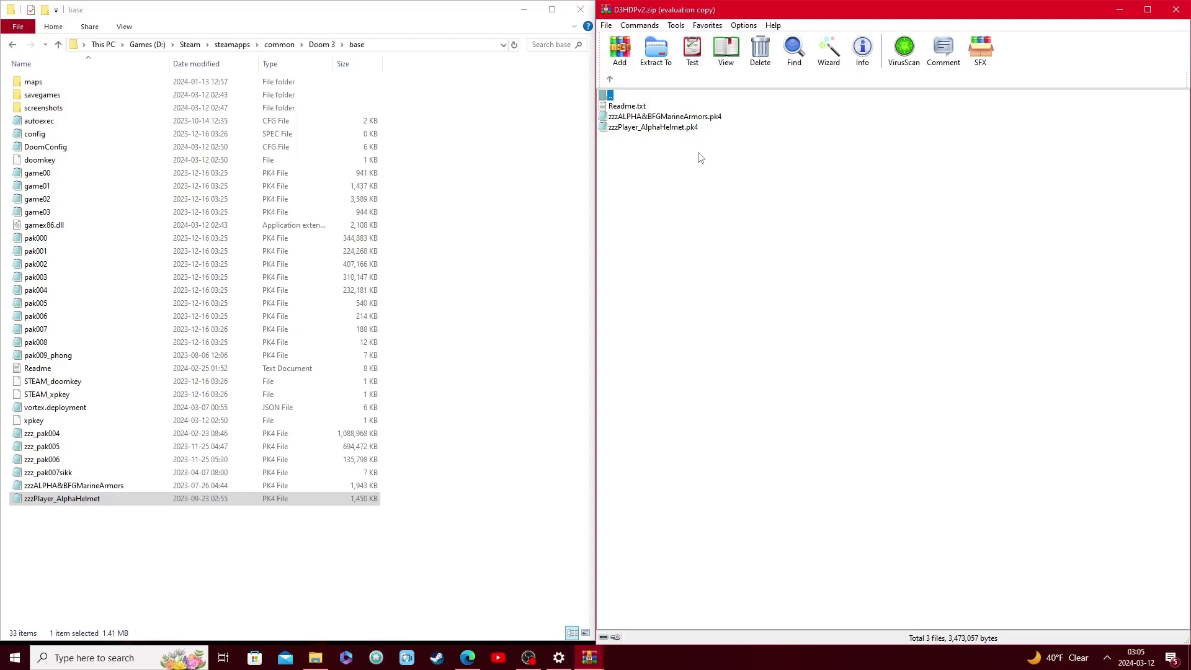
pyautogui.click(684, 117)
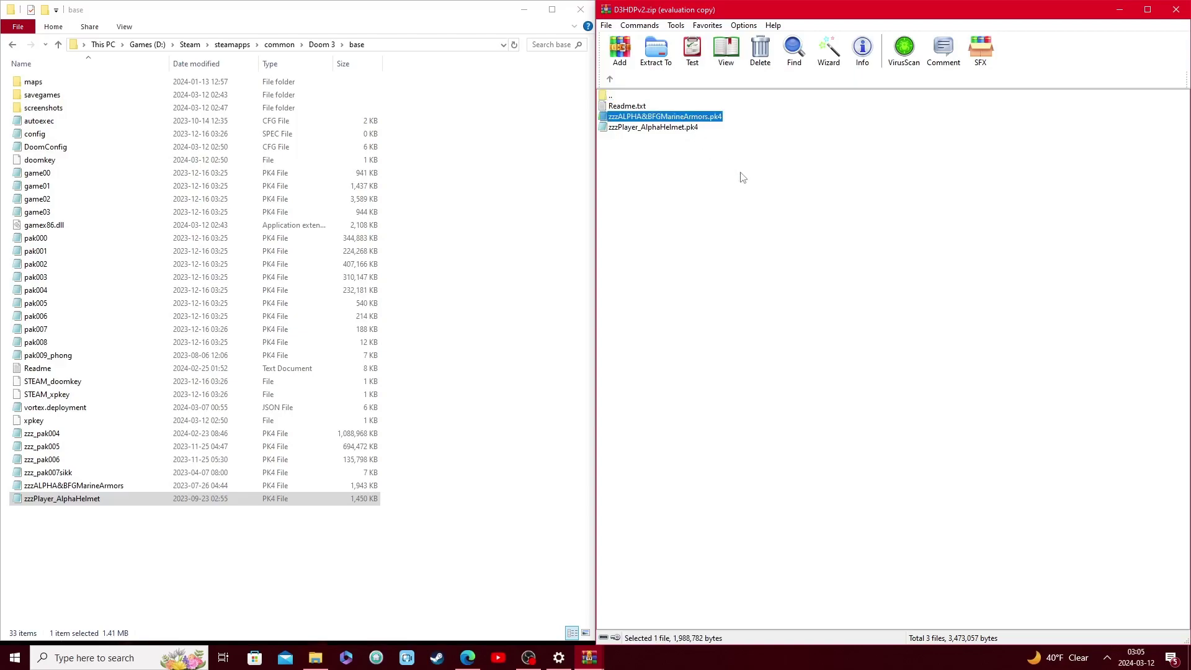
pyautogui.press('BackSpace')
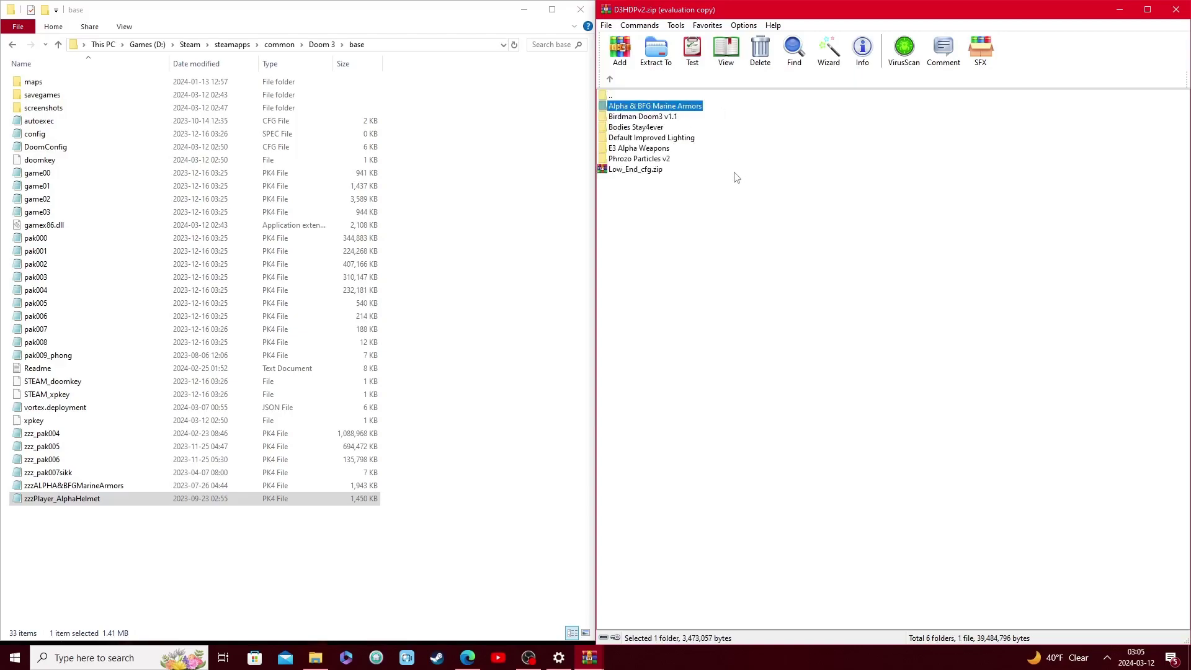
# - Extract zzz_pak666_Birdman_HD.pk4 and zzz_pak666_Birdman_Vanilla.pk4 from Birdman Doom3 v1.1 into the base folder, and return to the archive's Add-ons folder
pyautogui.click(649, 118)
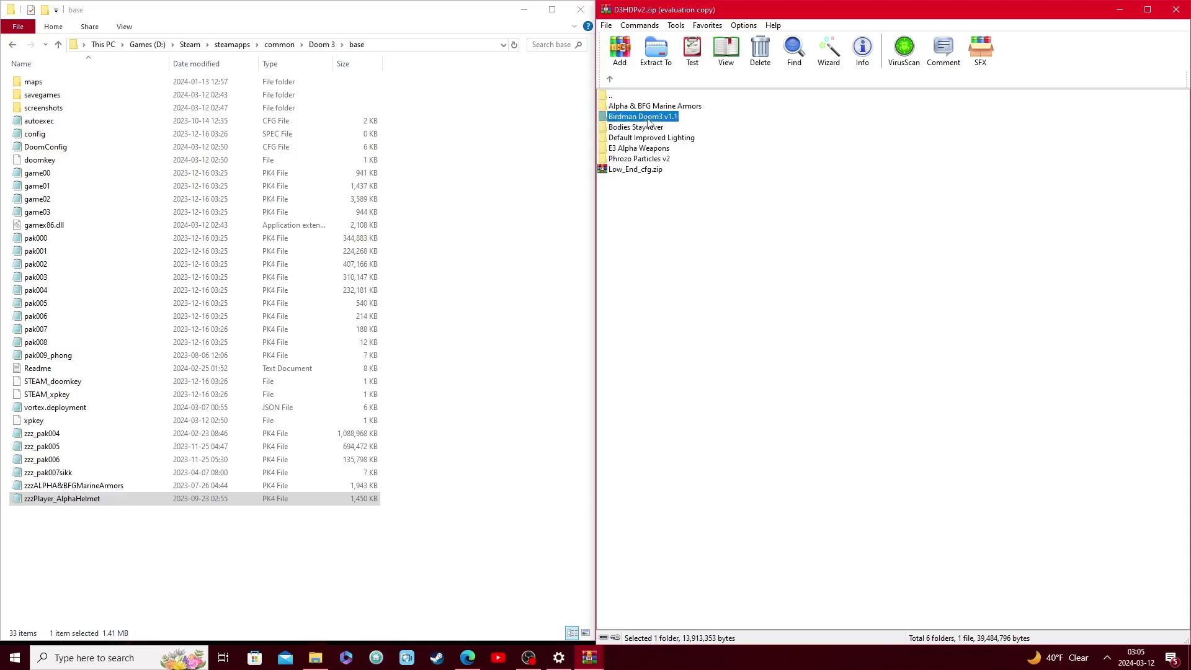
pyautogui.click(687, 126)
pyautogui.doubleClick(663, 119)
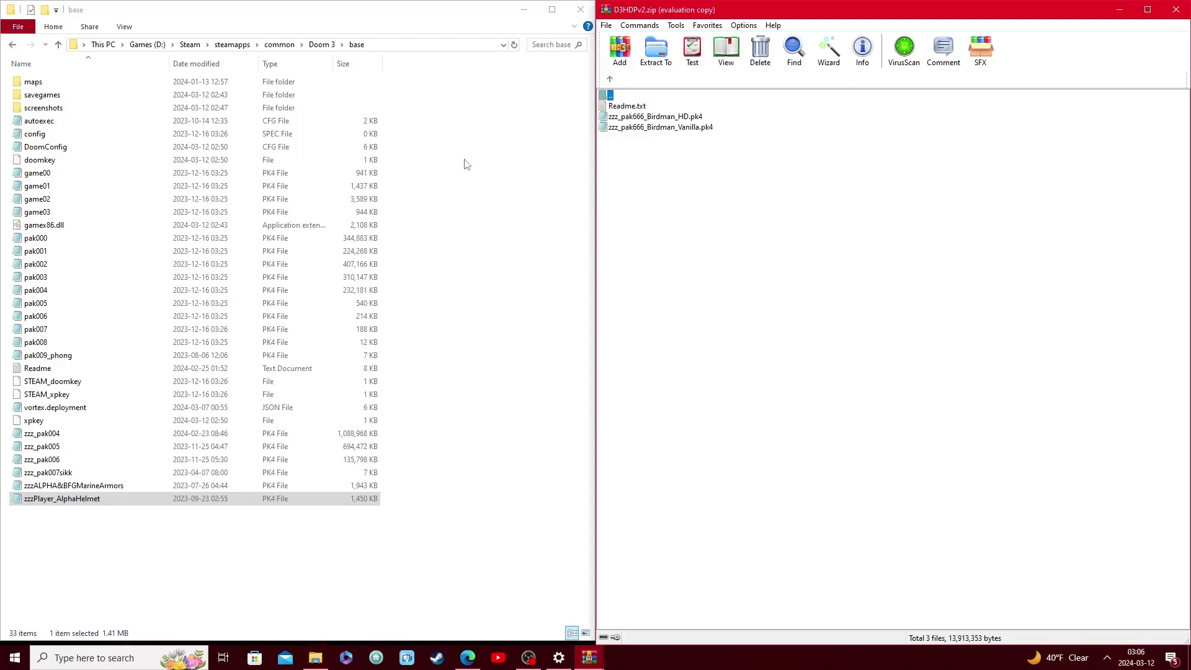
pyautogui.moveTo(682, 127); pyautogui.dragTo(500, 255)
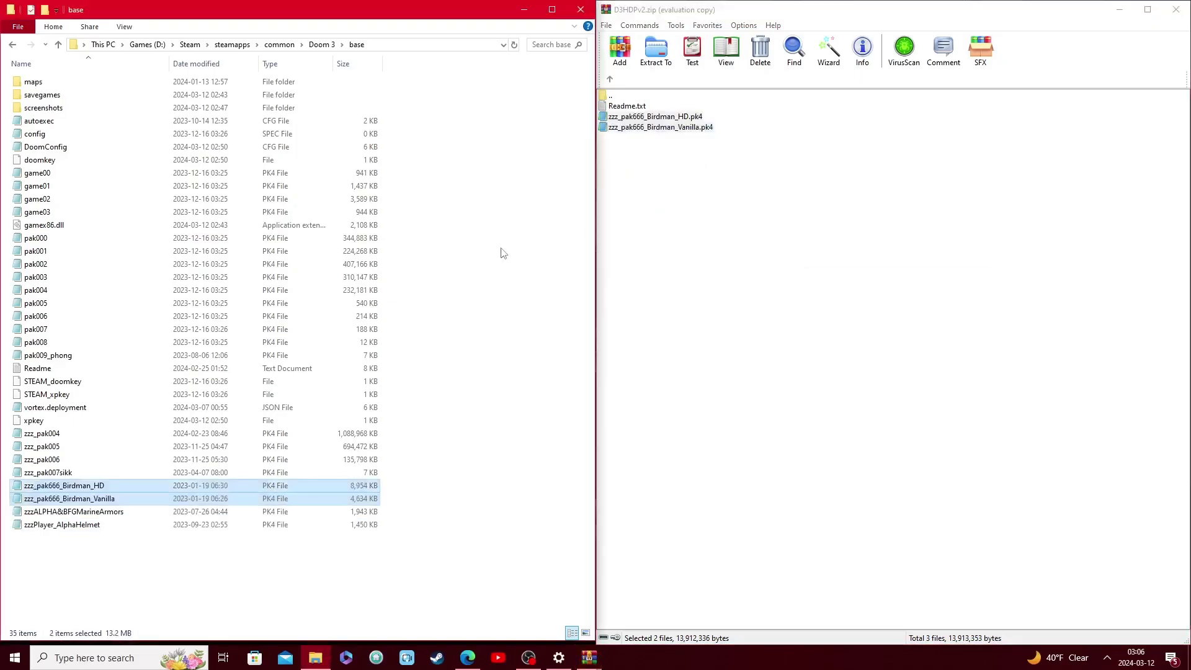
pyautogui.click(753, 200)
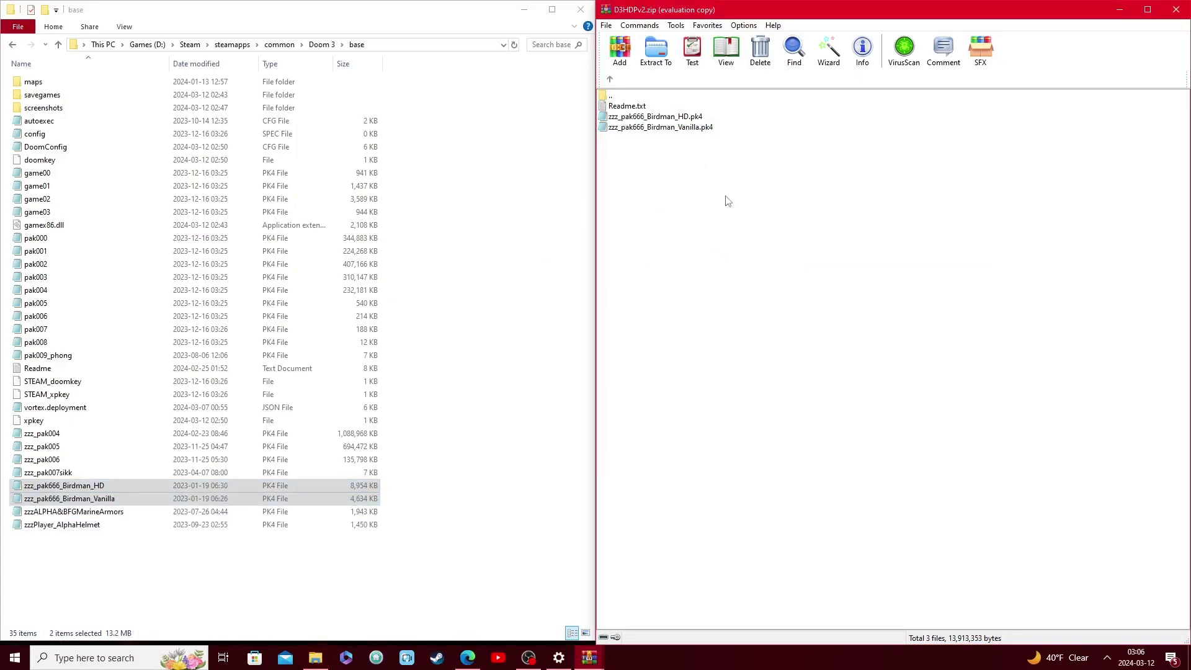
pyautogui.press('BackSpace')
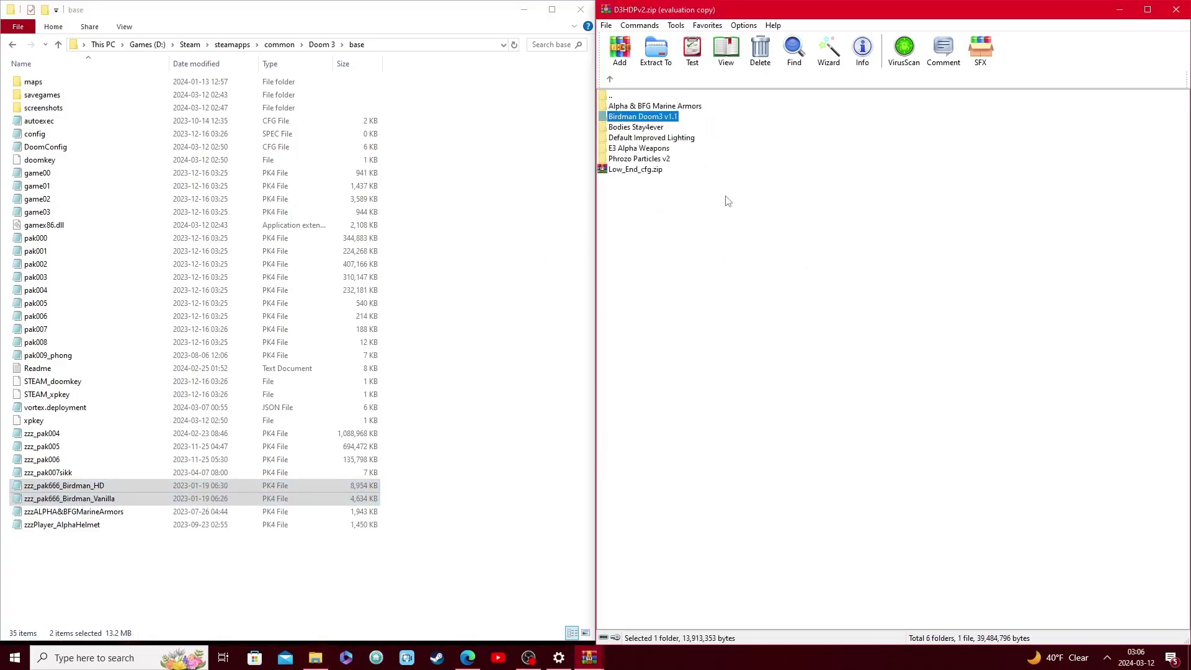
# - Extract zzz_pak009gore_invis.pk4 from Bodies Stay4ever and zzz_pak008gore.pk4 from its base subfolder into the Doom 3 base folder
pyautogui.doubleClick(636, 129)
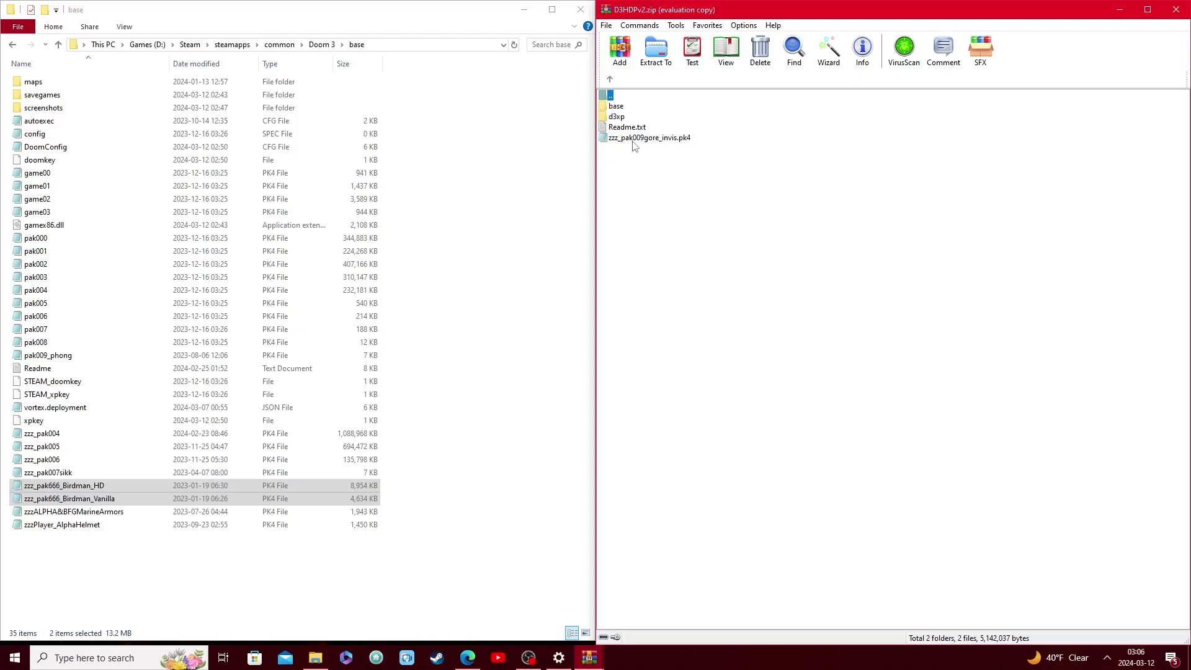
pyautogui.click(676, 148)
pyautogui.click(641, 138)
pyautogui.moveTo(649, 137); pyautogui.dragTo(509, 242)
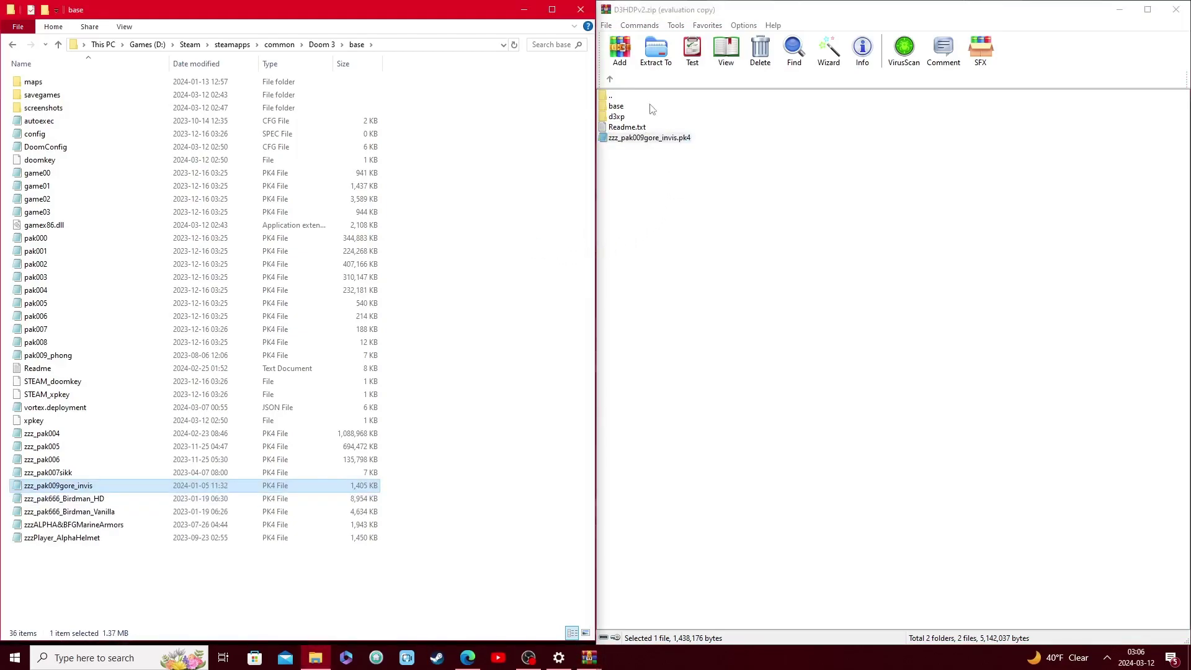
pyautogui.doubleClick(617, 107)
pyautogui.moveTo(619, 111); pyautogui.dragTo(540, 186)
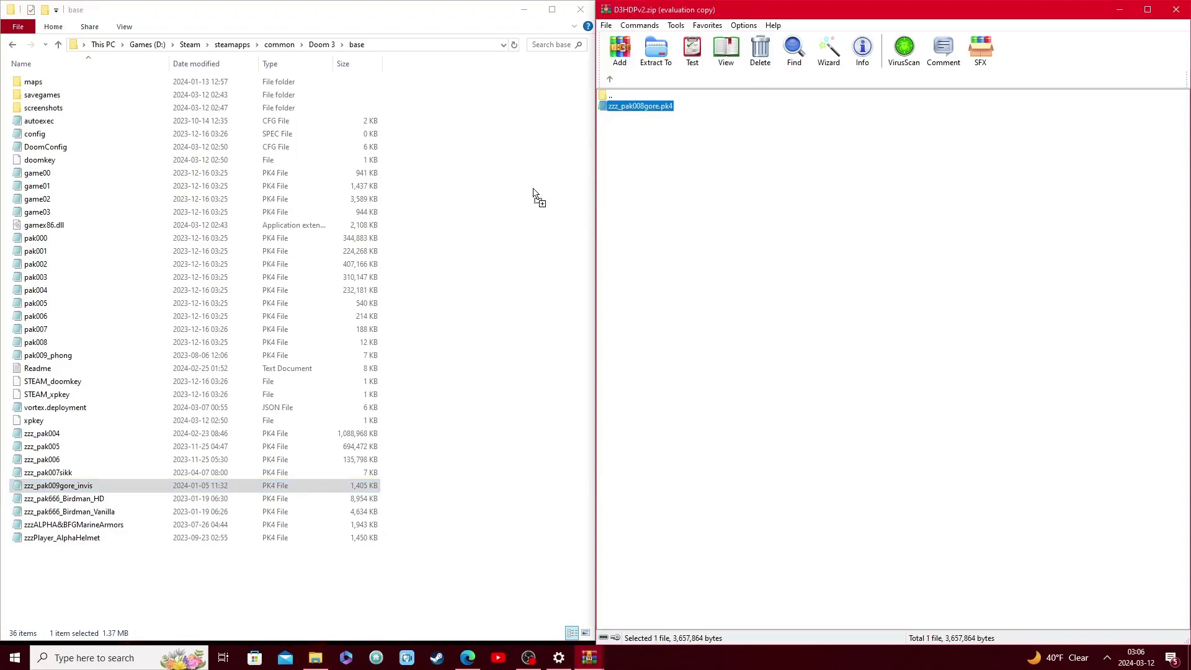
pyautogui.click(642, 170)
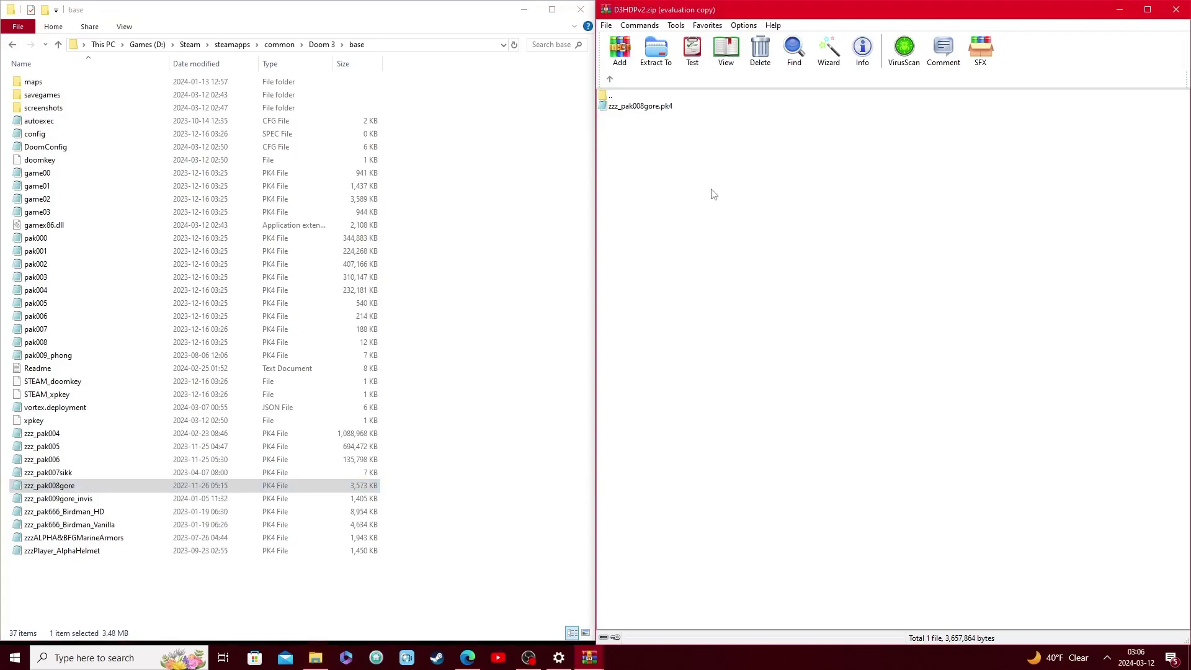
# - Extract zzz_pak009gore_invis.pk4 from the archive's Bodies Stay4ever folder into the Doom 3 d3xp folder
pyautogui.press('BackSpace')
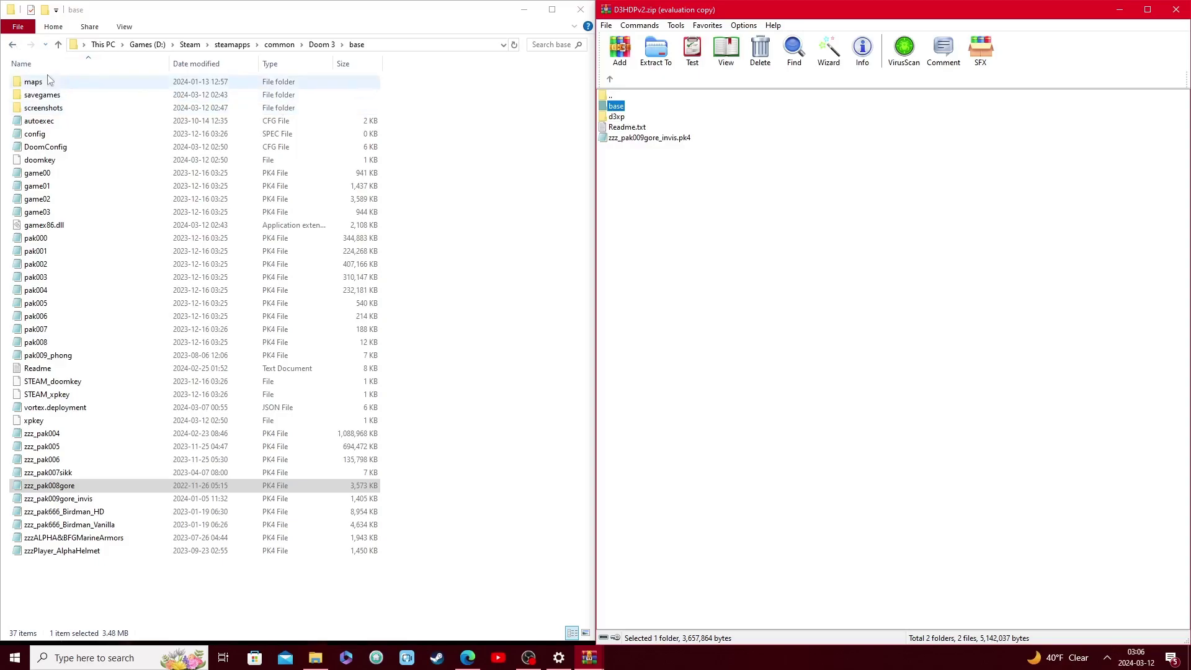
pyautogui.click(12, 49)
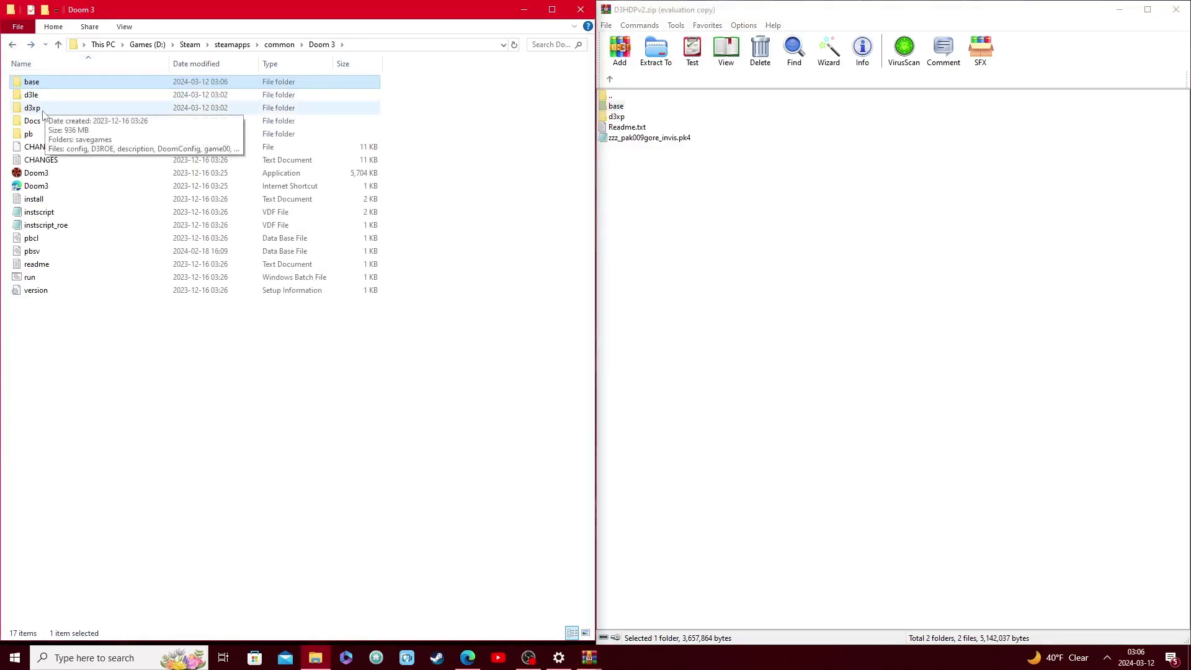
pyautogui.doubleClick(42, 111)
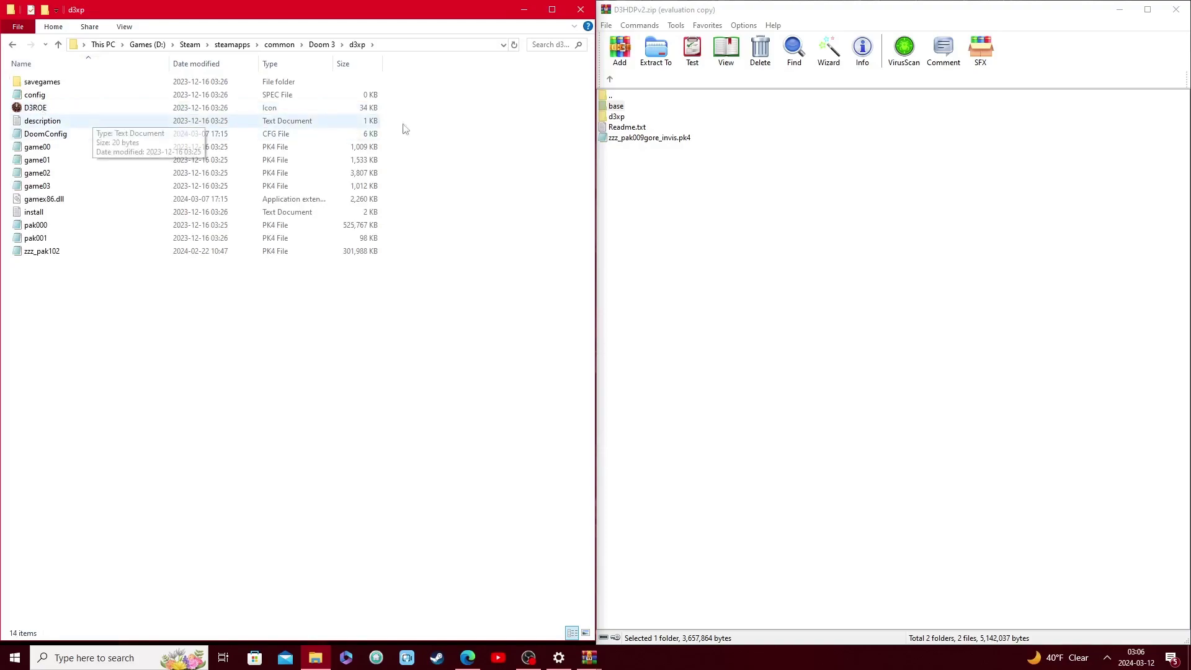
pyautogui.moveTo(648, 144); pyautogui.dragTo(345, 304)
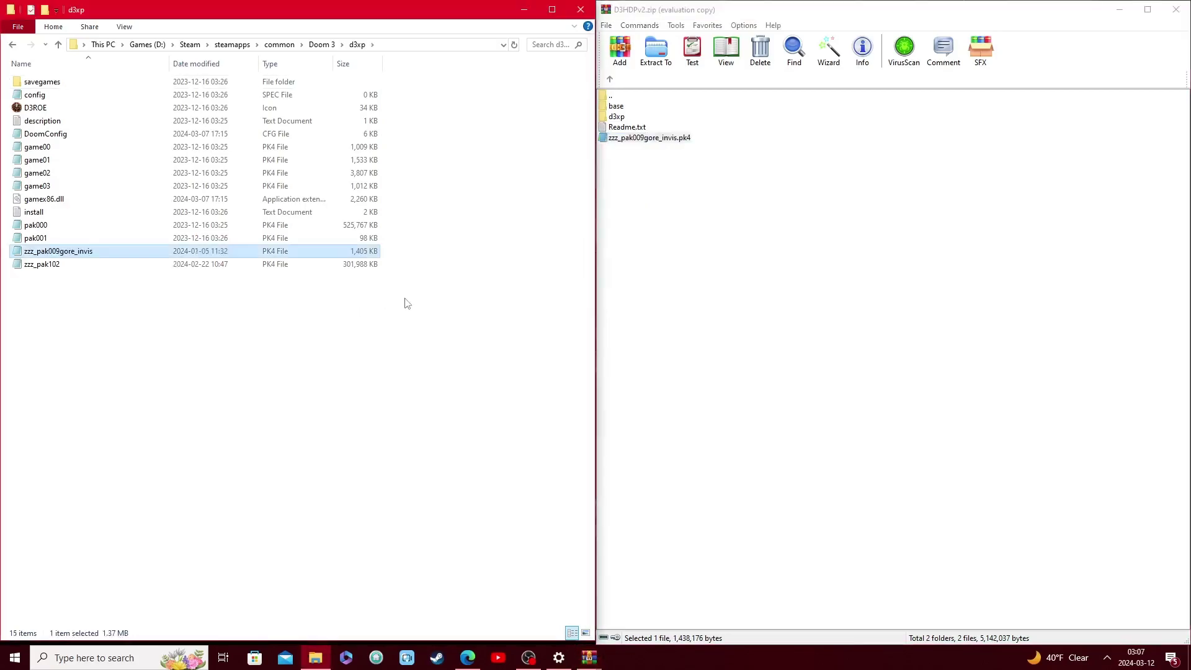
pyautogui.click(700, 213)
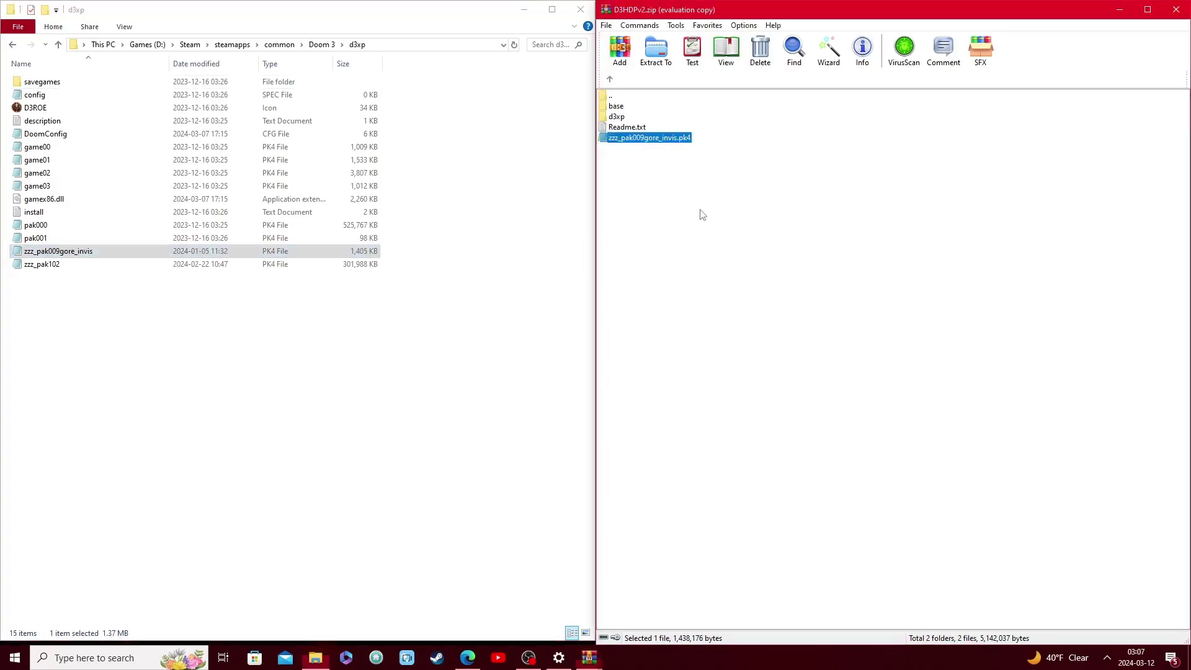
# - Reopen the Doom 3 base folder as the destination, and return to the archive's Add-ons folder
pyautogui.click(14, 46)
pyautogui.click(13, 46)
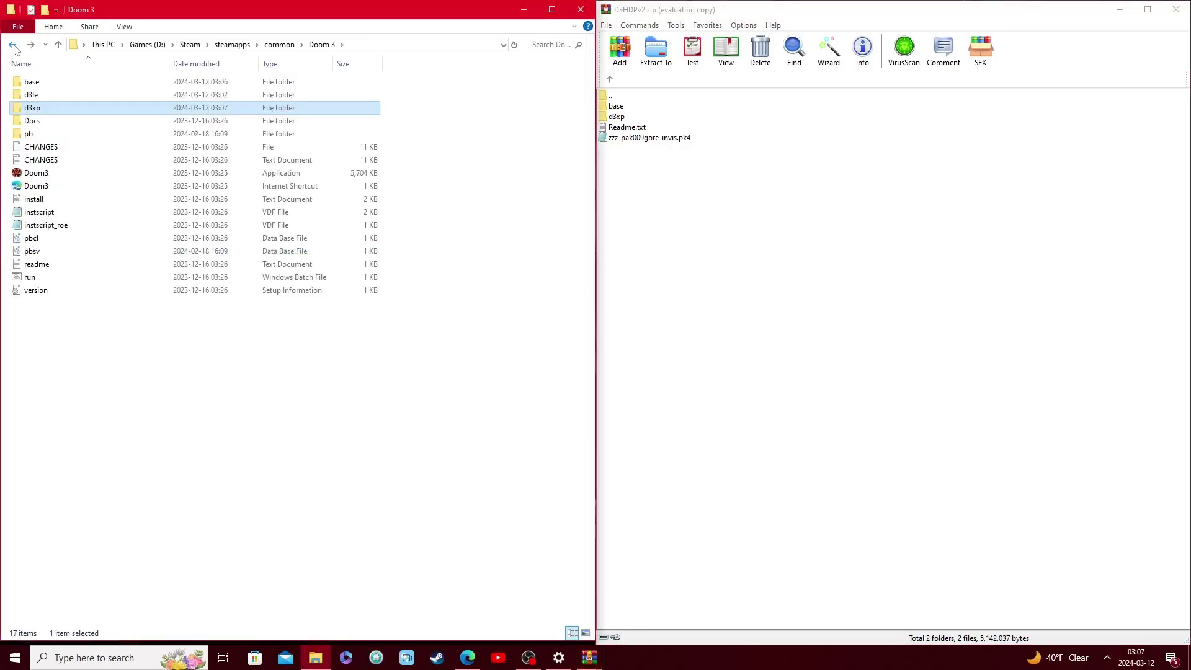
pyautogui.doubleClick(32, 82)
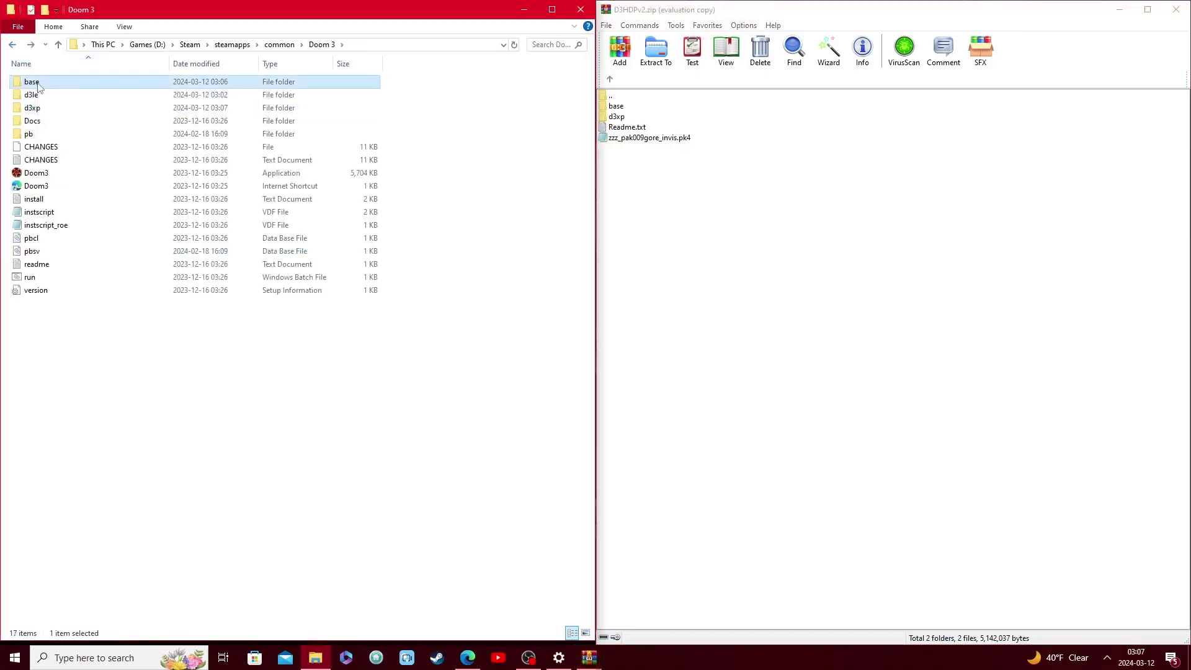
pyautogui.click(701, 247)
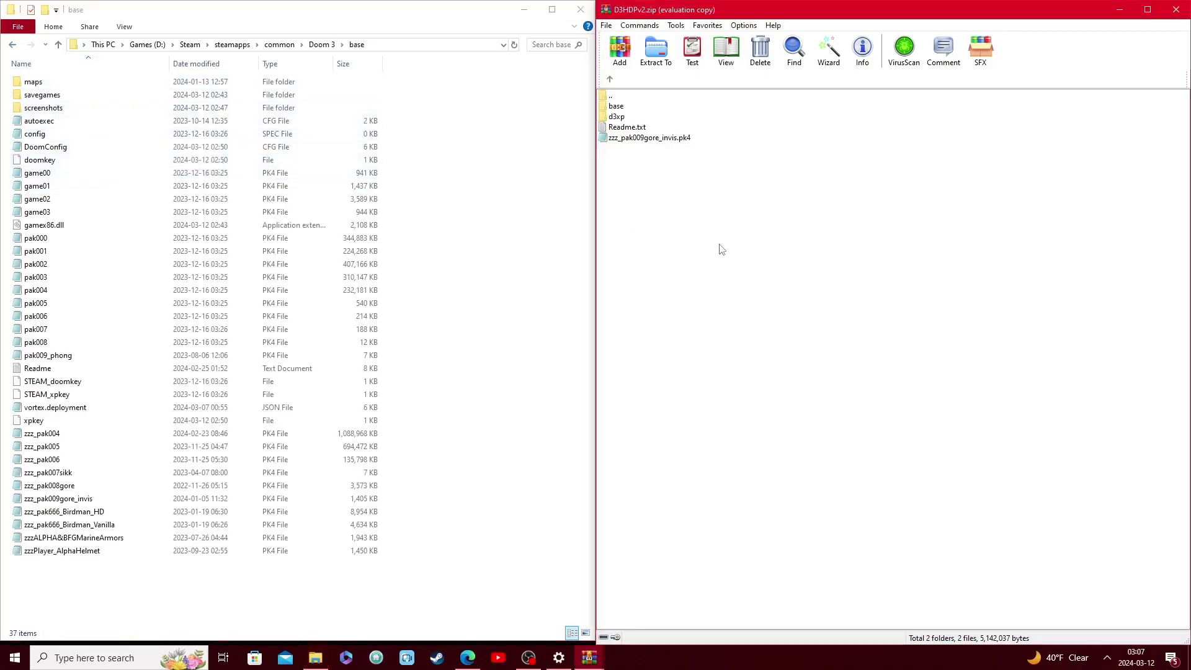
pyautogui.press('BackSpace')
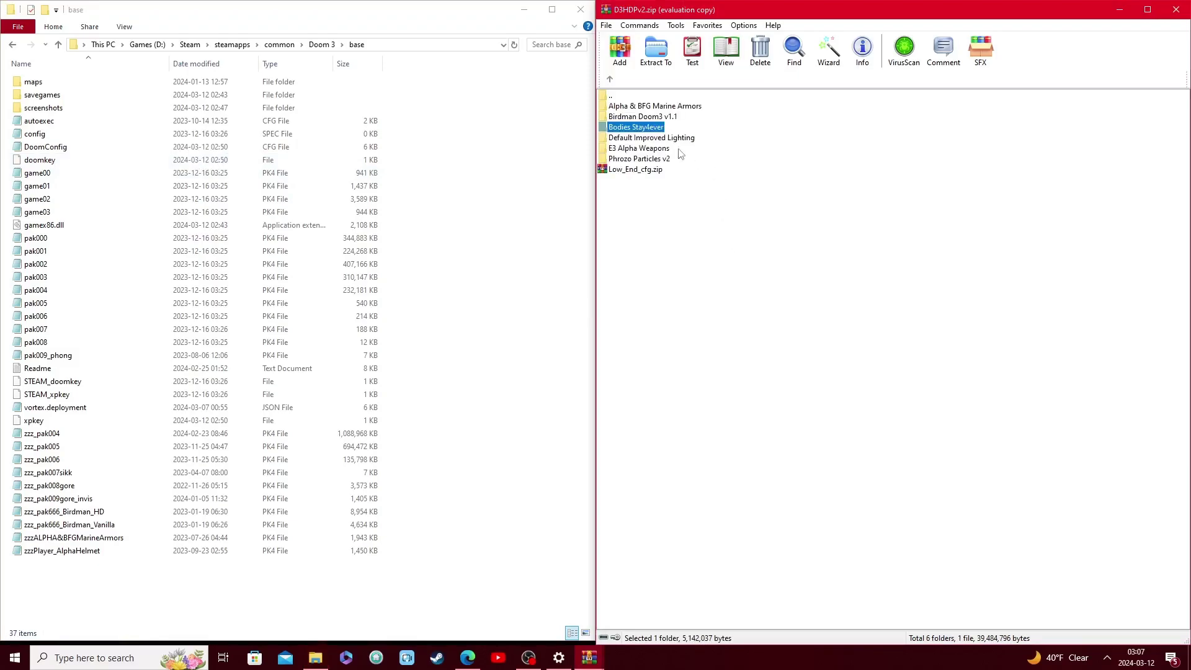
pyautogui.click(660, 139)
pyautogui.click(770, 178)
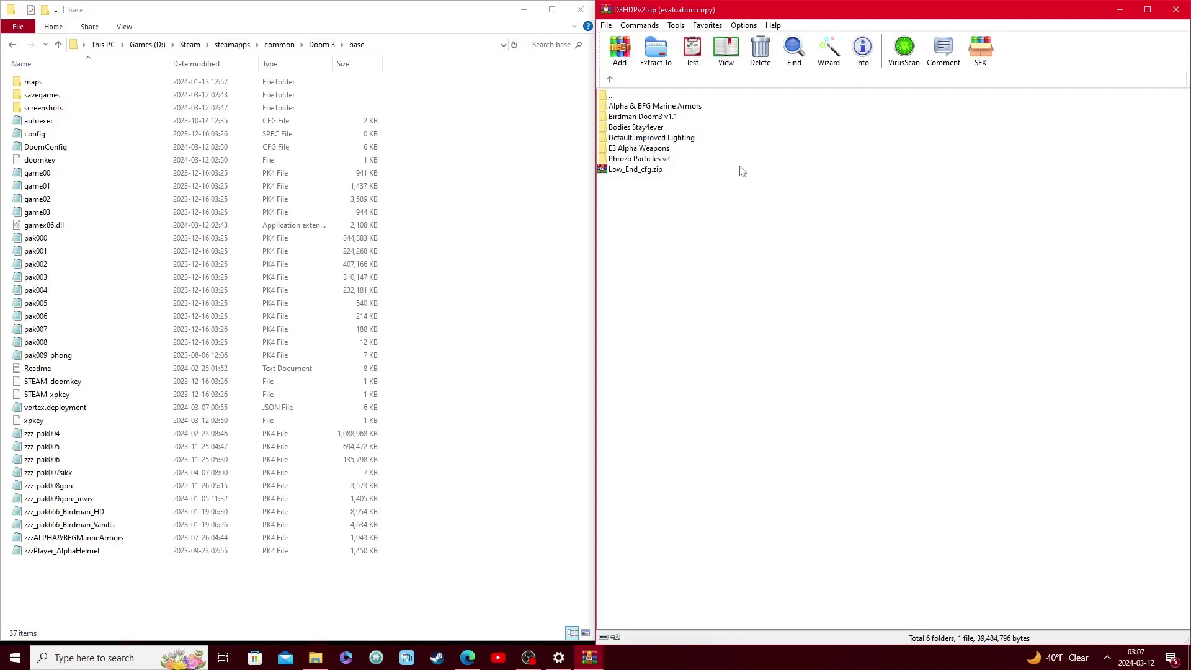
# - Extract pak009_phong.pk4 from Default Improved Lighting into the base folder, replacing the existing file, and return to the archive's Add-ons folder
pyautogui.click(682, 143)
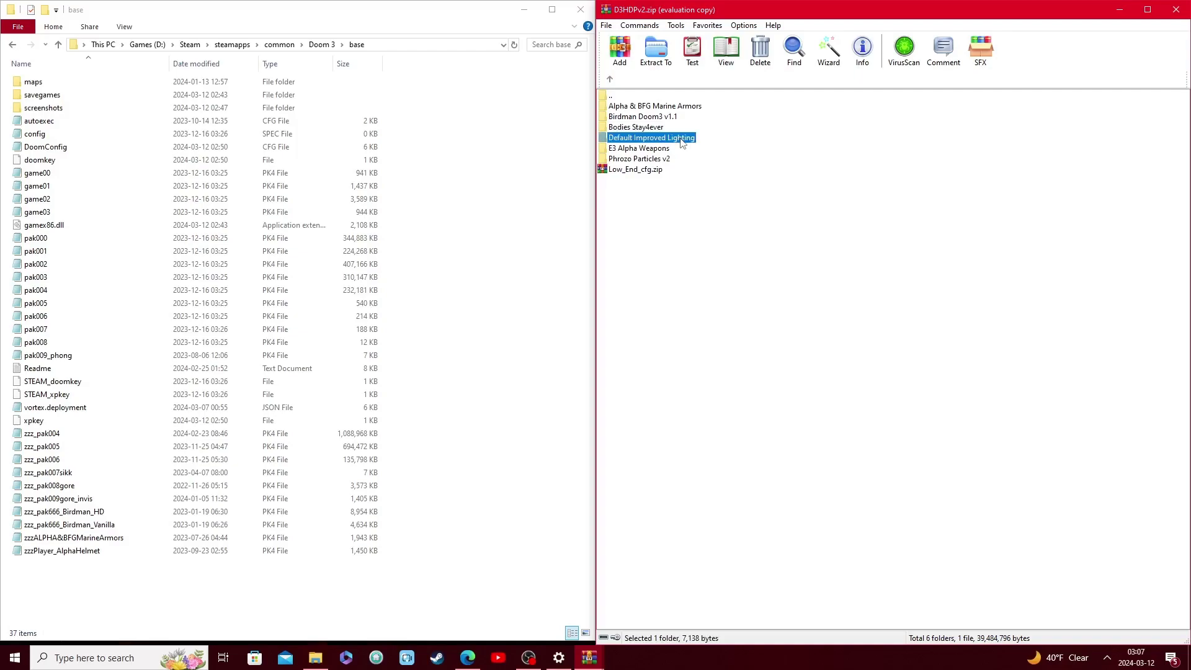
pyautogui.doubleClick(682, 142)
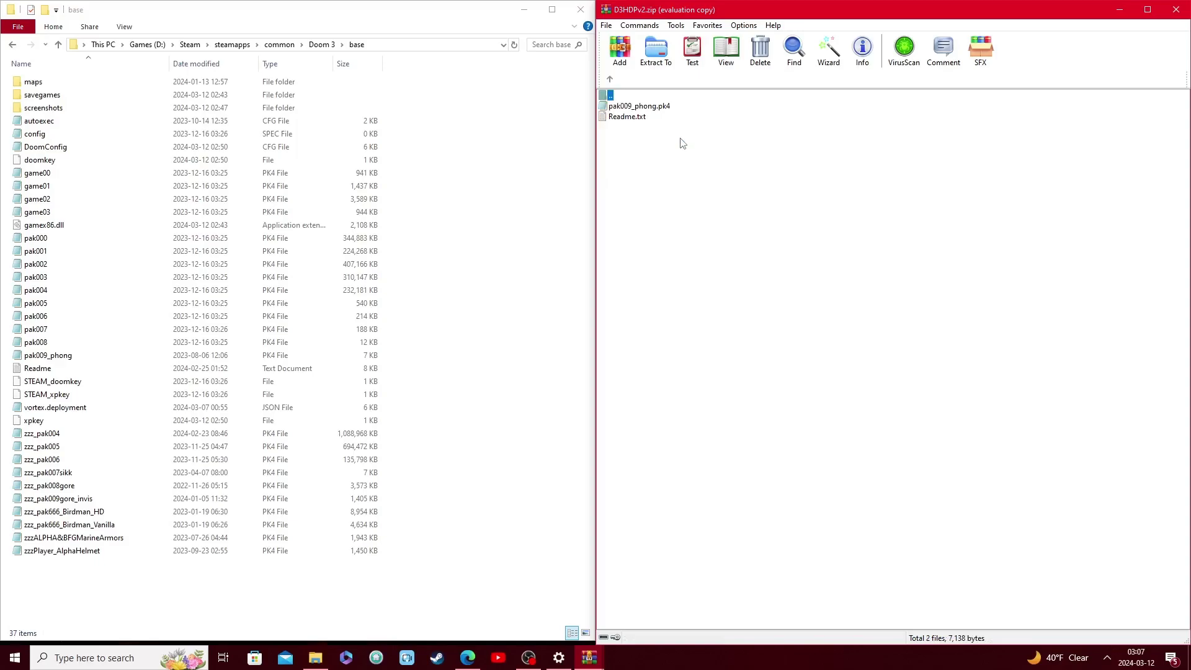
pyautogui.click(658, 109)
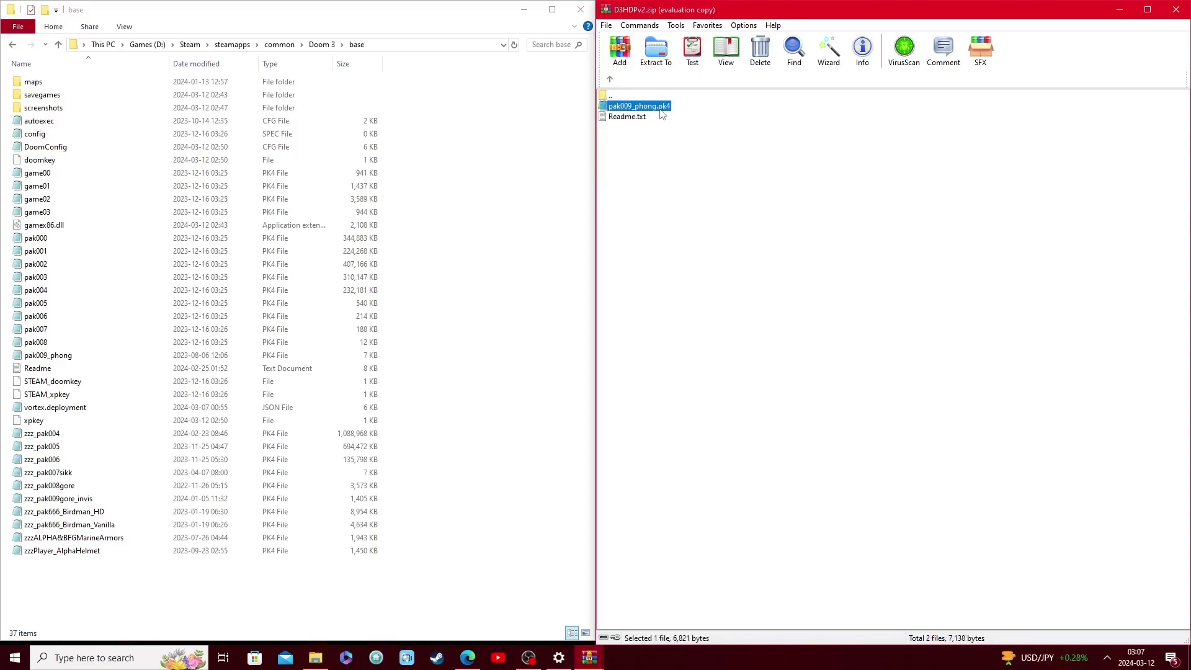
pyautogui.moveTo(662, 113); pyautogui.dragTo(479, 206)
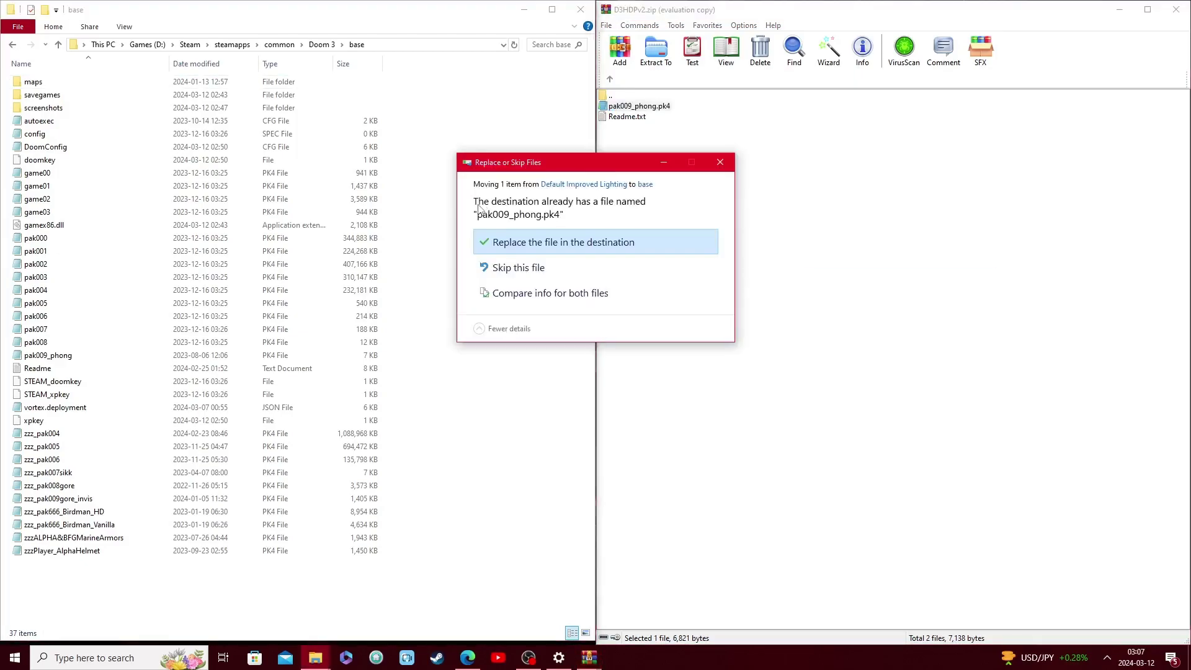
pyautogui.click(571, 243)
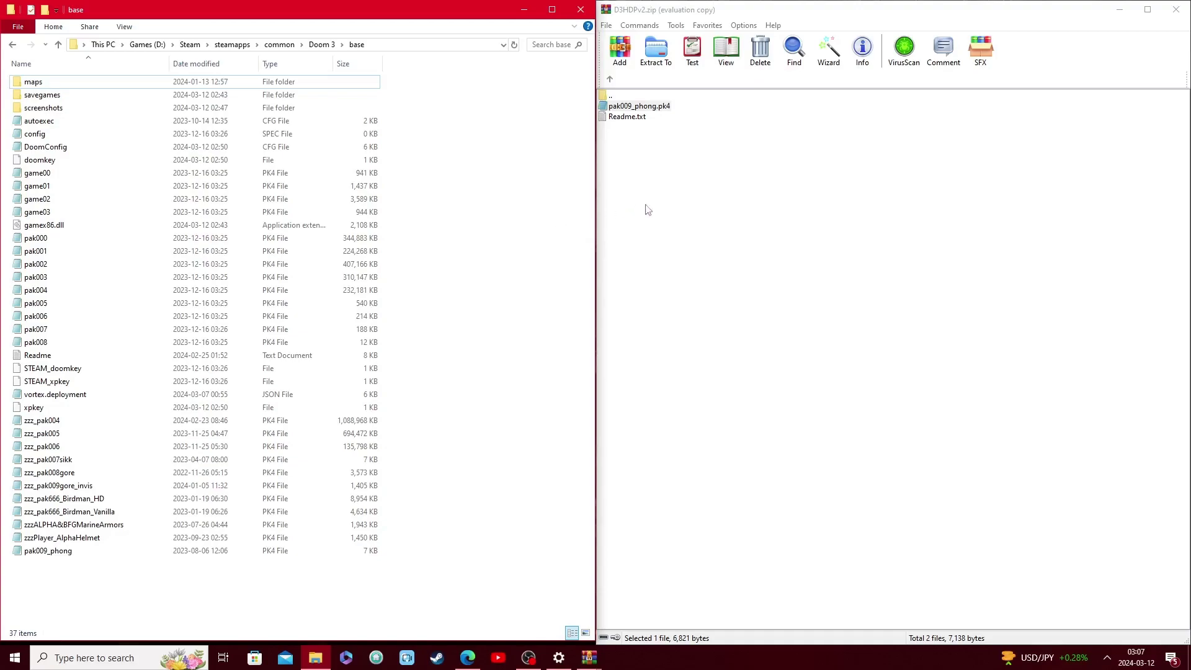
pyautogui.click(785, 248)
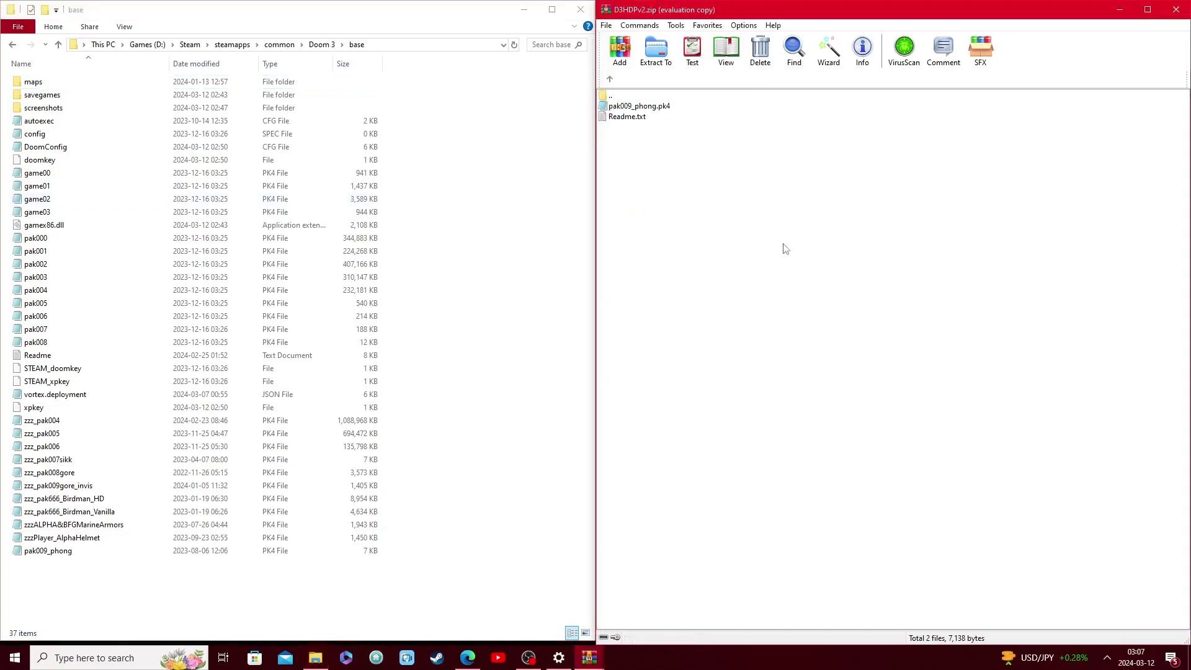
pyautogui.press('BackSpace')
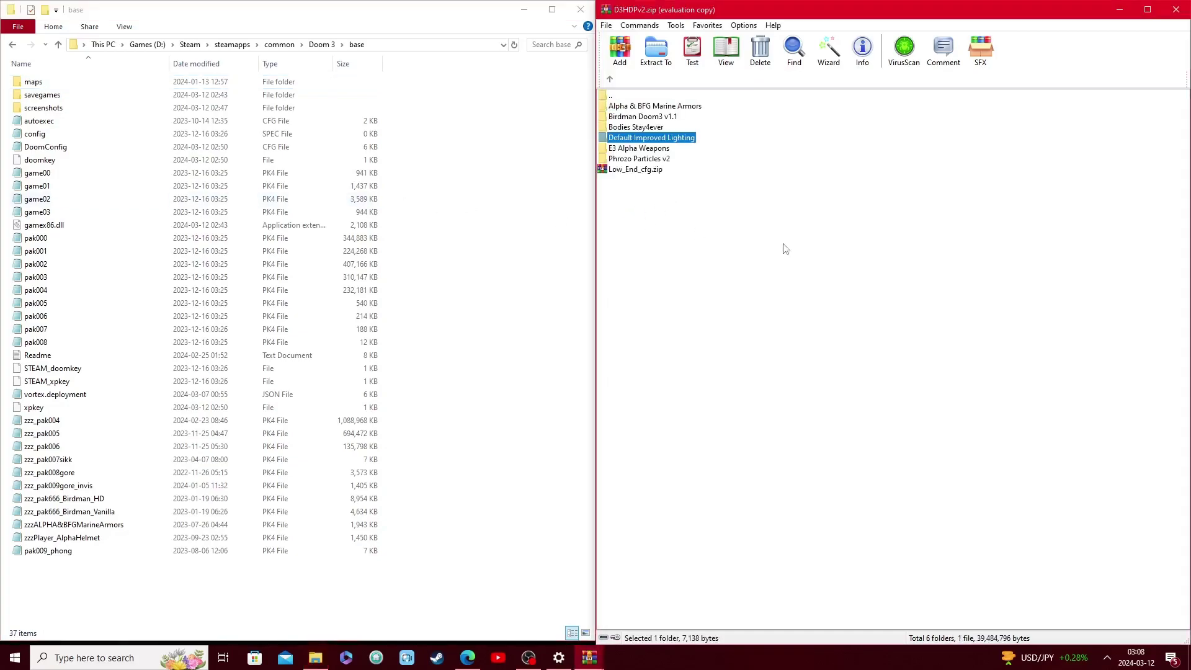
# - Extract zzzAlpha_Machinegun.pk4, zzzAlpha_Pistol.pk4 and zzzAlpha_Shotgun.pk4 from E3 Alpha Weapons into the base folder, and return to the archive's Add-ons folder
pyautogui.click(644, 150)
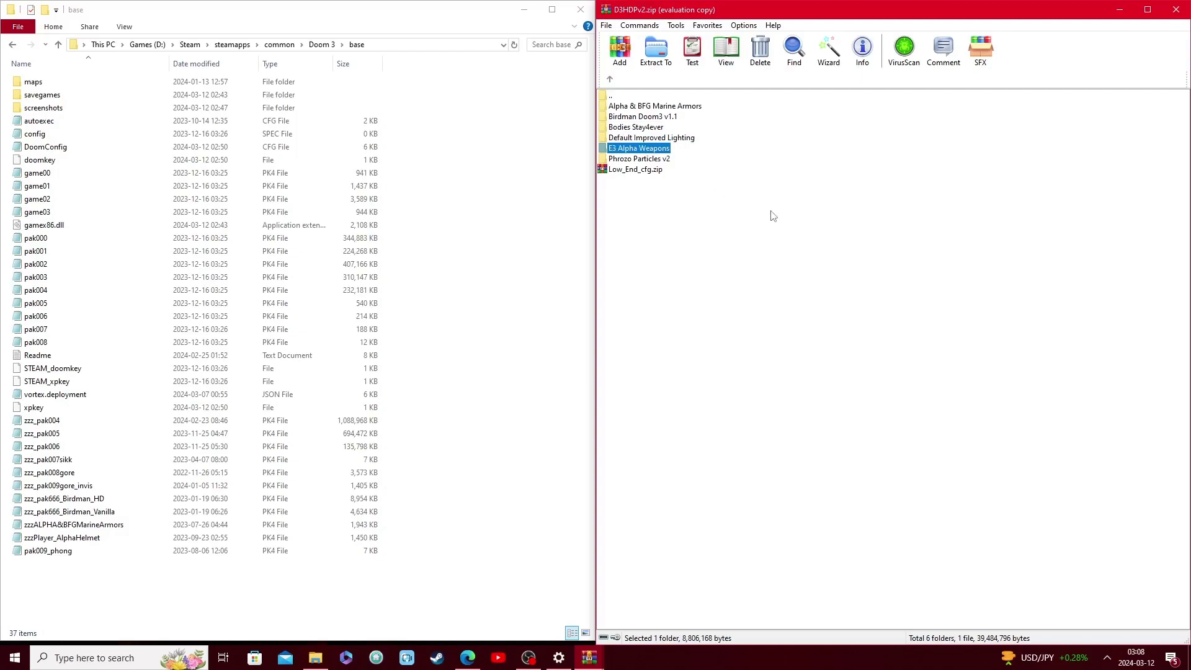
pyautogui.doubleClick(650, 149)
pyautogui.click(662, 117)
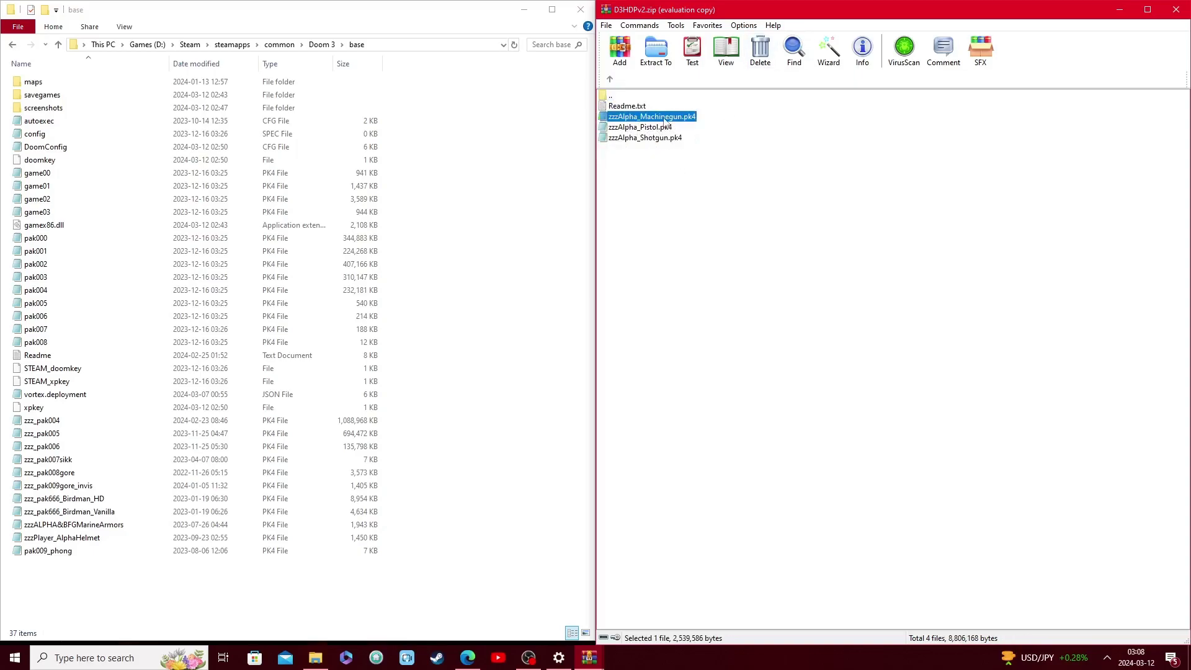
pyautogui.moveTo(665, 118); pyautogui.dragTo(543, 154)
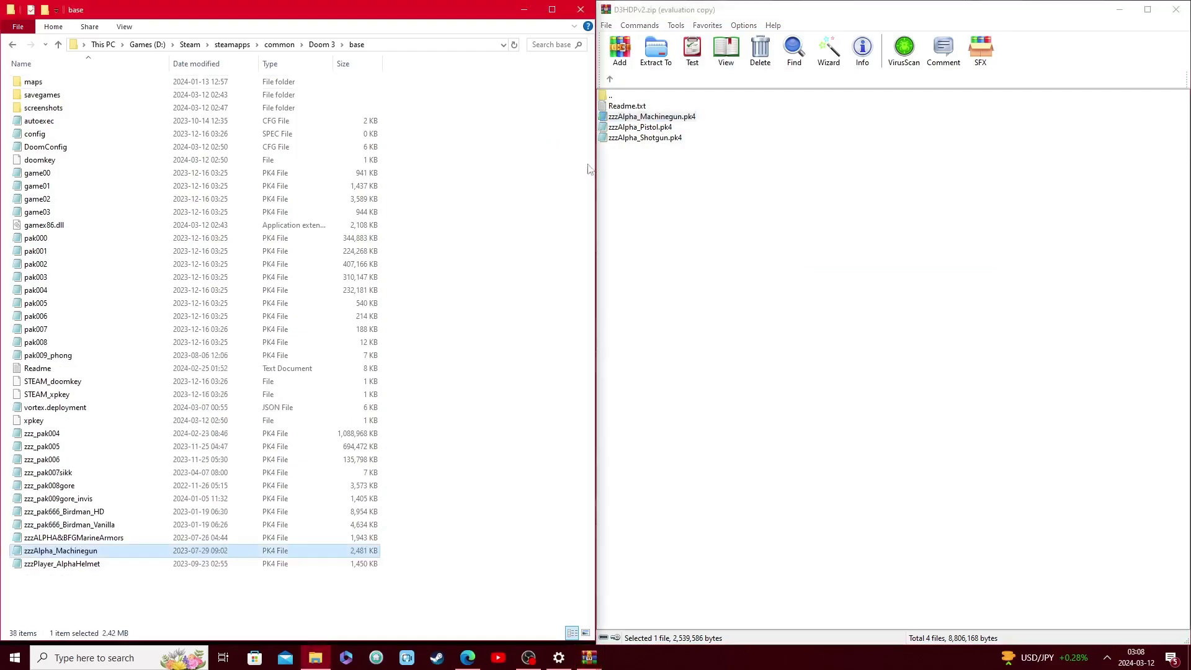
pyautogui.click(679, 175)
pyautogui.moveTo(665, 128); pyautogui.dragTo(504, 162)
pyautogui.click(662, 154)
pyautogui.moveTo(659, 138); pyautogui.dragTo(489, 164)
pyautogui.click(696, 193)
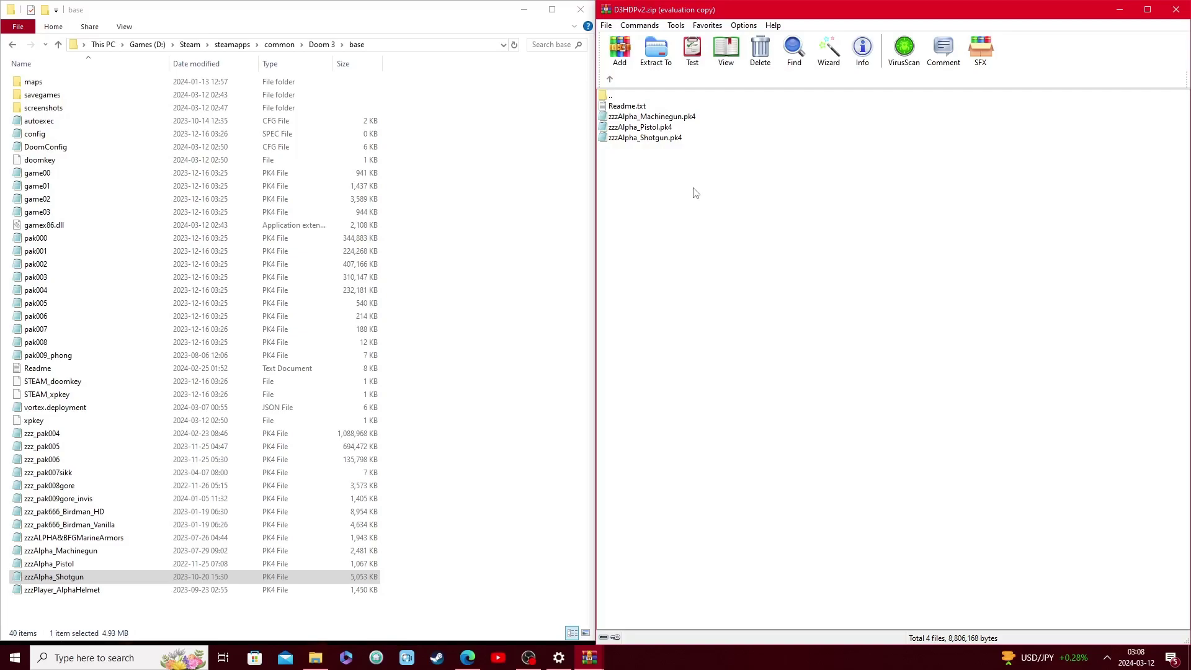
pyautogui.press('BackSpace')
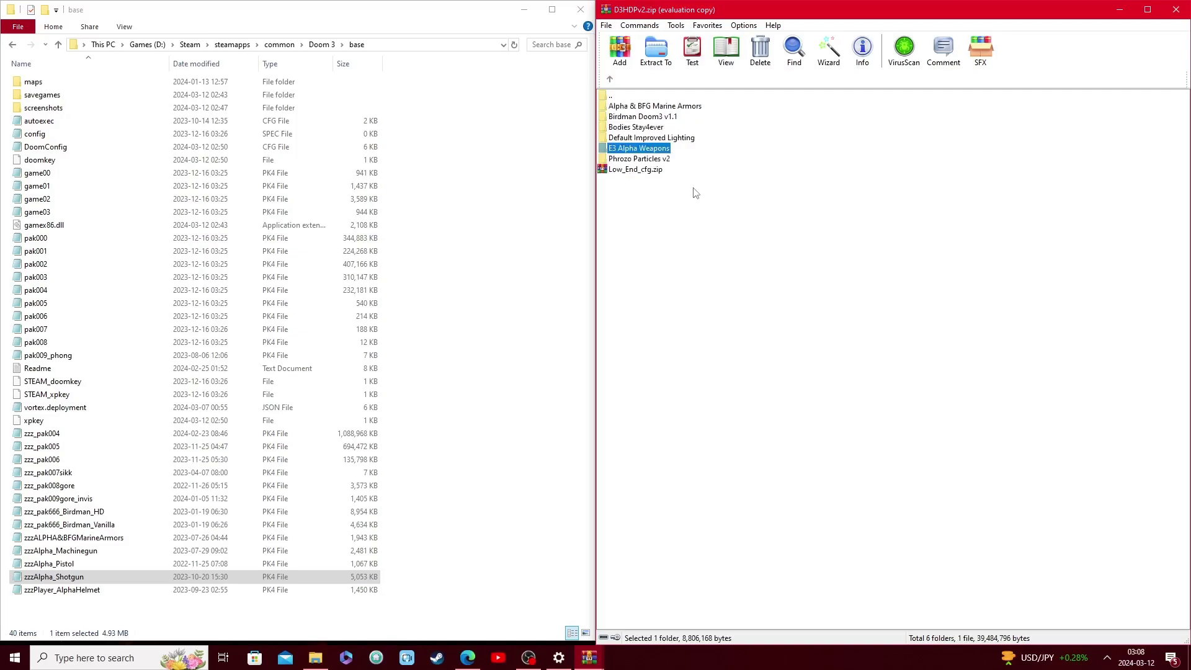
# - Extract zzz_pak666phrozo.pk4 from Phrozo Particles v2 into the Doom 3 base folder, and leave that archive folder
pyautogui.click(666, 159)
pyautogui.doubleClick(668, 160)
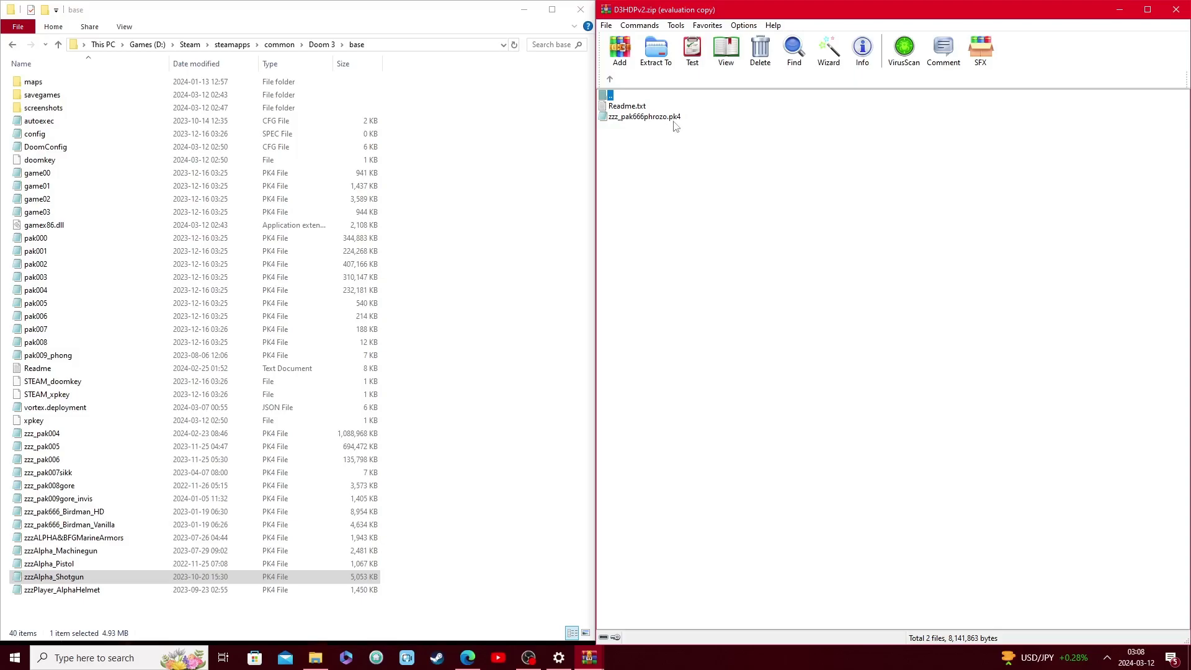
pyautogui.moveTo(674, 121); pyautogui.dragTo(525, 168)
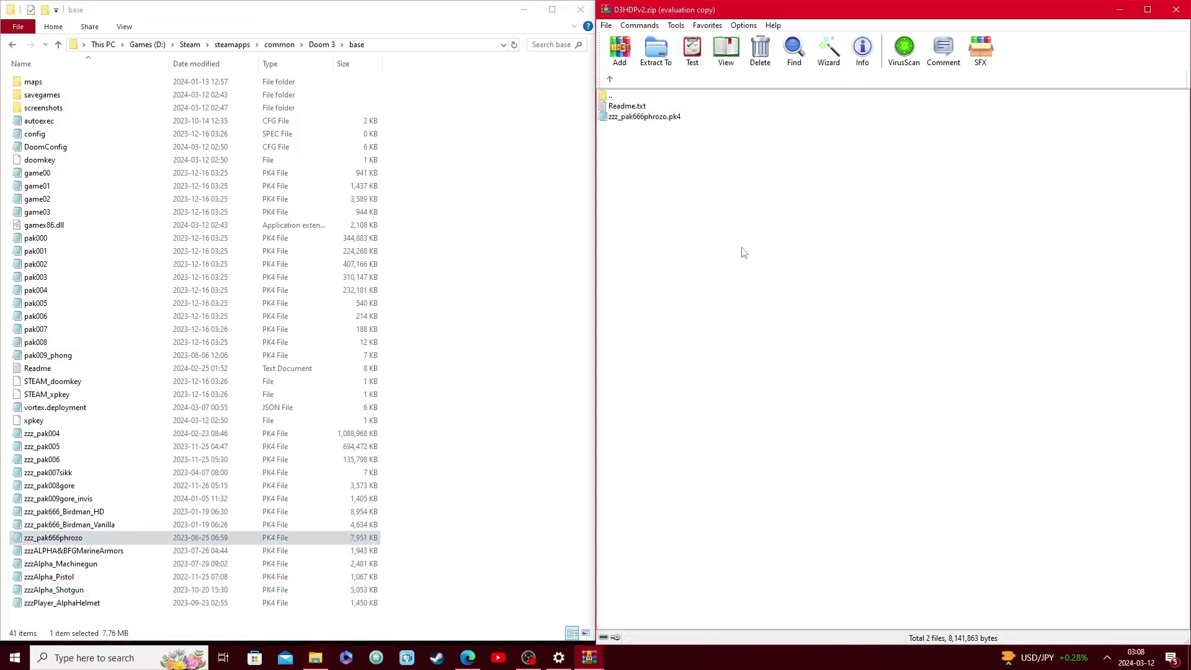
pyautogui.press('BackSpace')
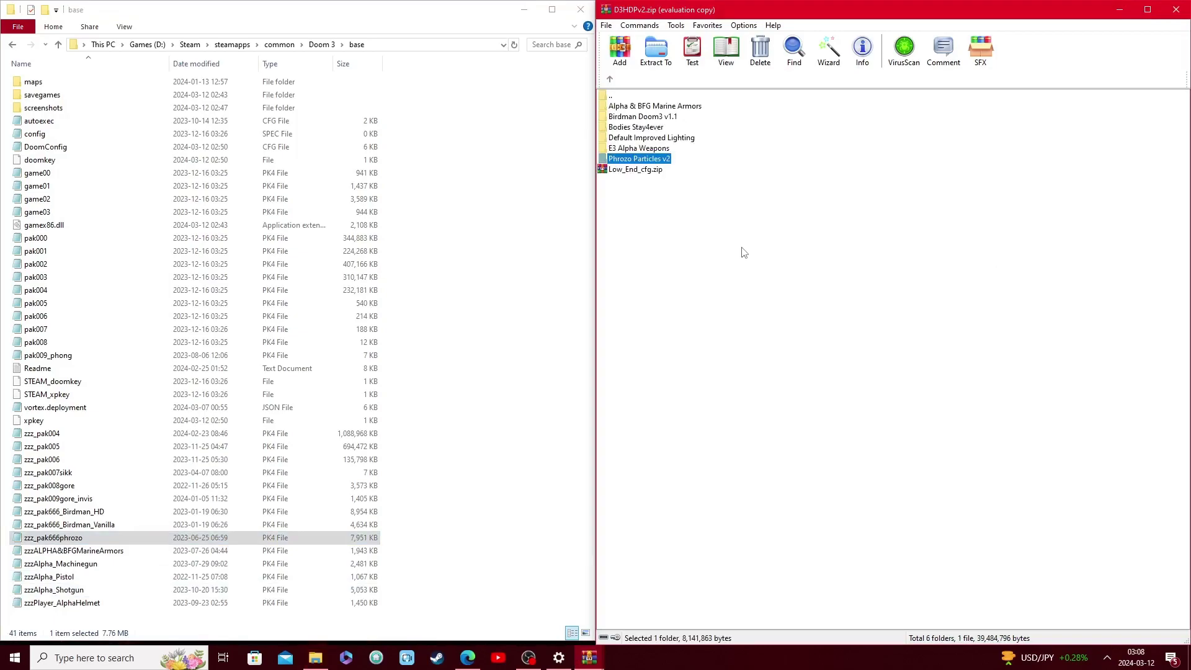
pyautogui.press('BackSpace')
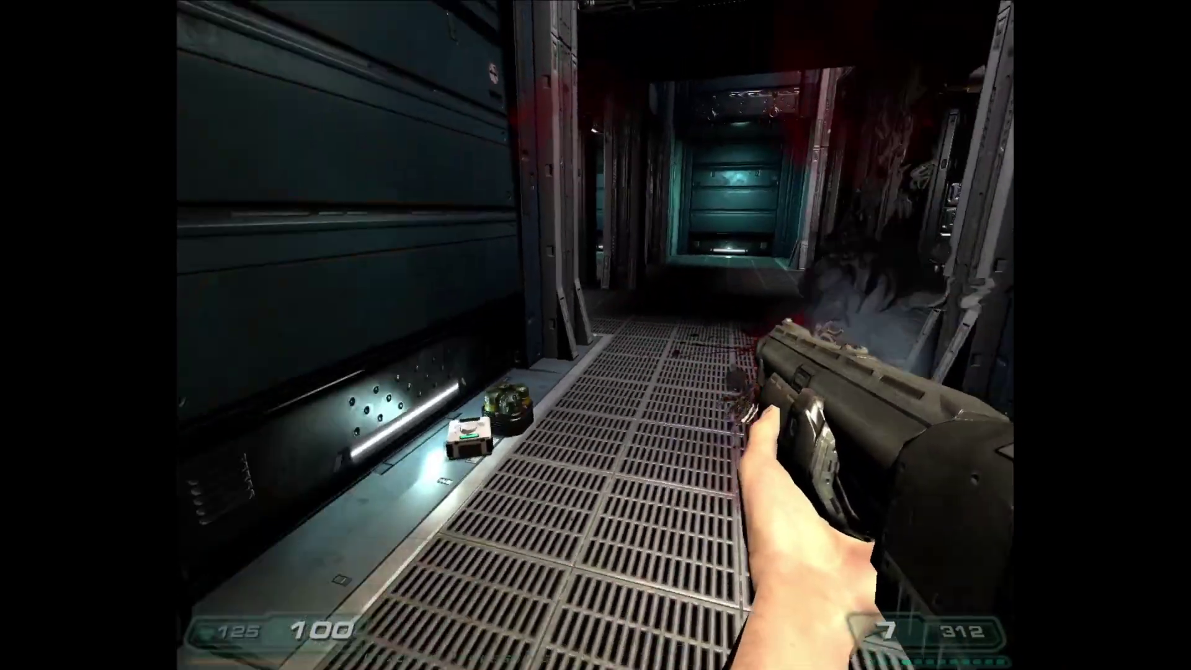
pyautogui.click(596, 335)
pyautogui.press('5')
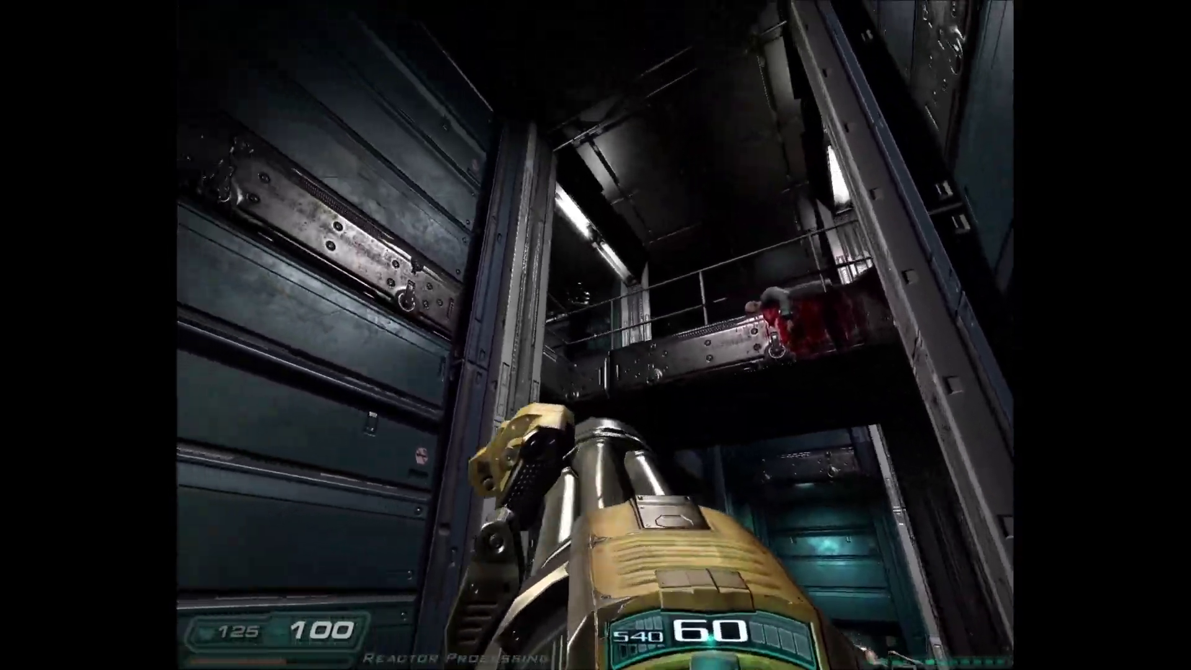
pyautogui.click(596, 335)
pyautogui.click(596, 335)
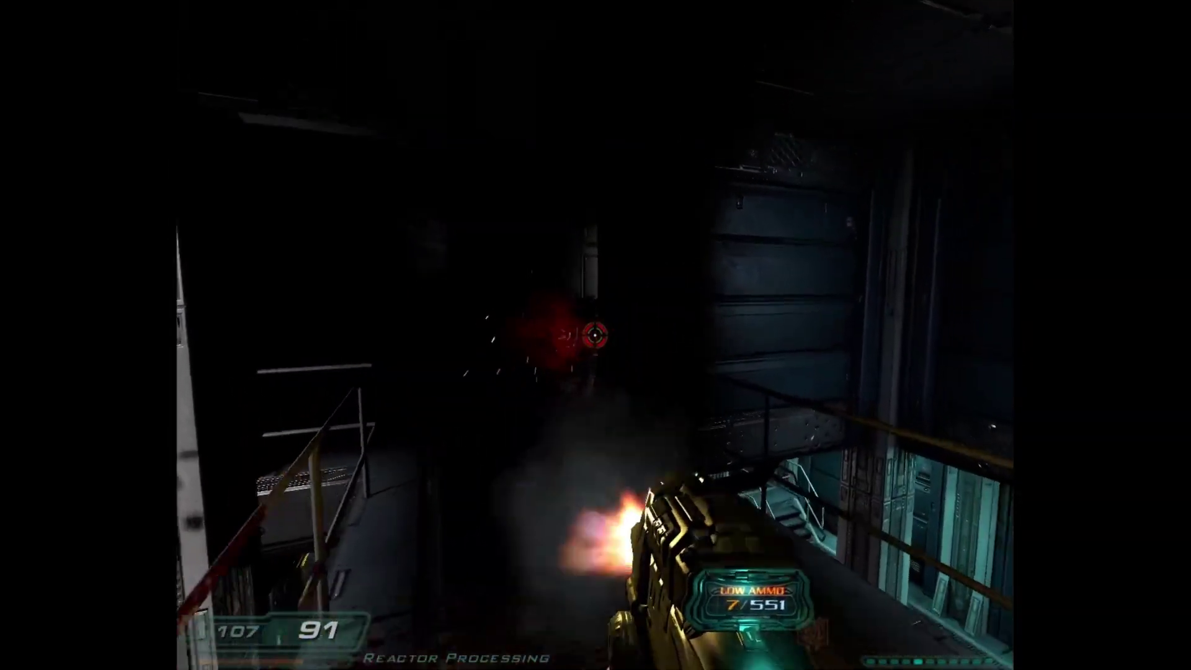
pyautogui.press('r')
pyautogui.press('w')
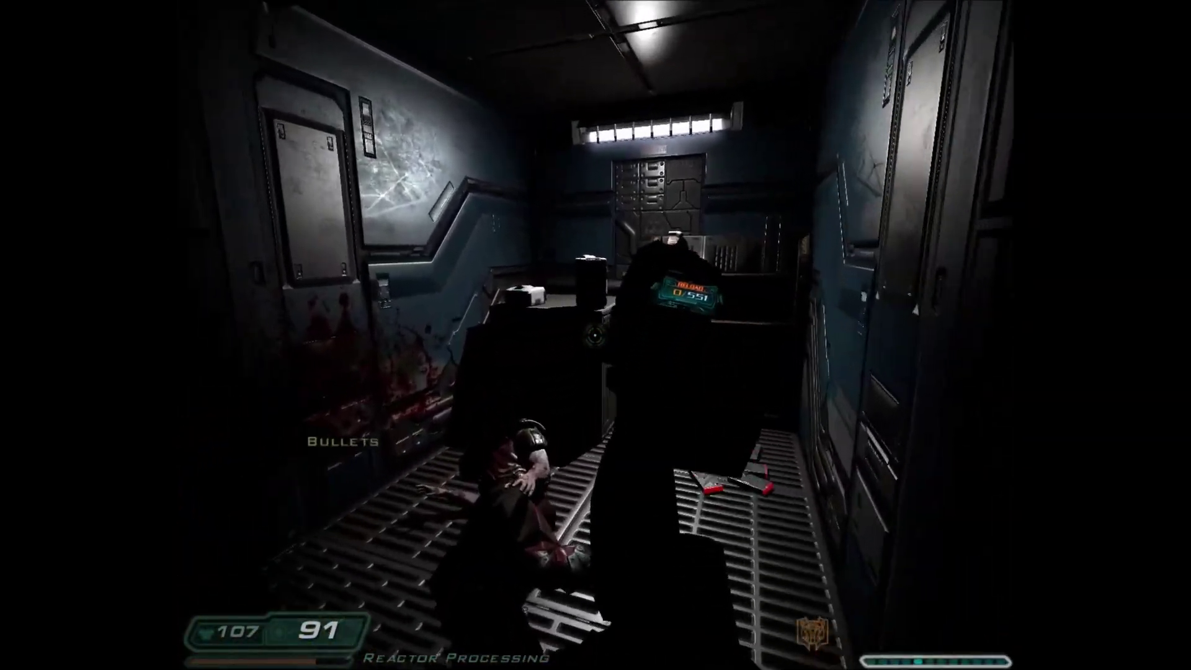
pyautogui.press('2')
pyautogui.press('w')
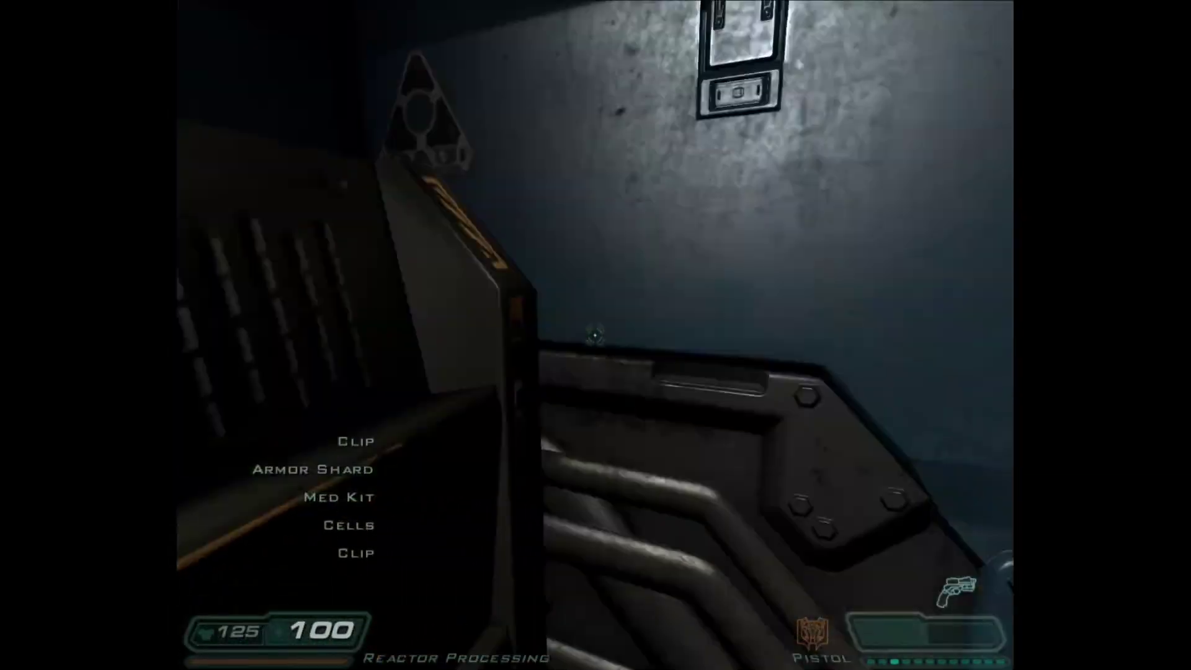
pyautogui.press('w')
pyautogui.click(595, 335)
pyautogui.click(596, 335)
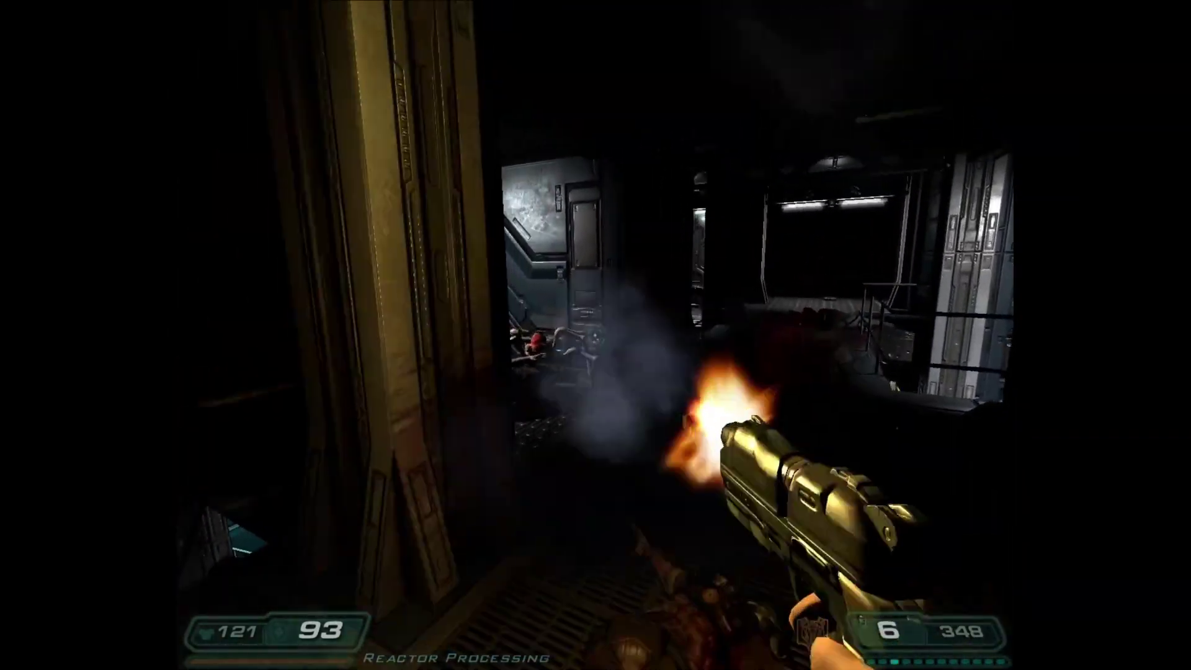
pyautogui.click(595, 335)
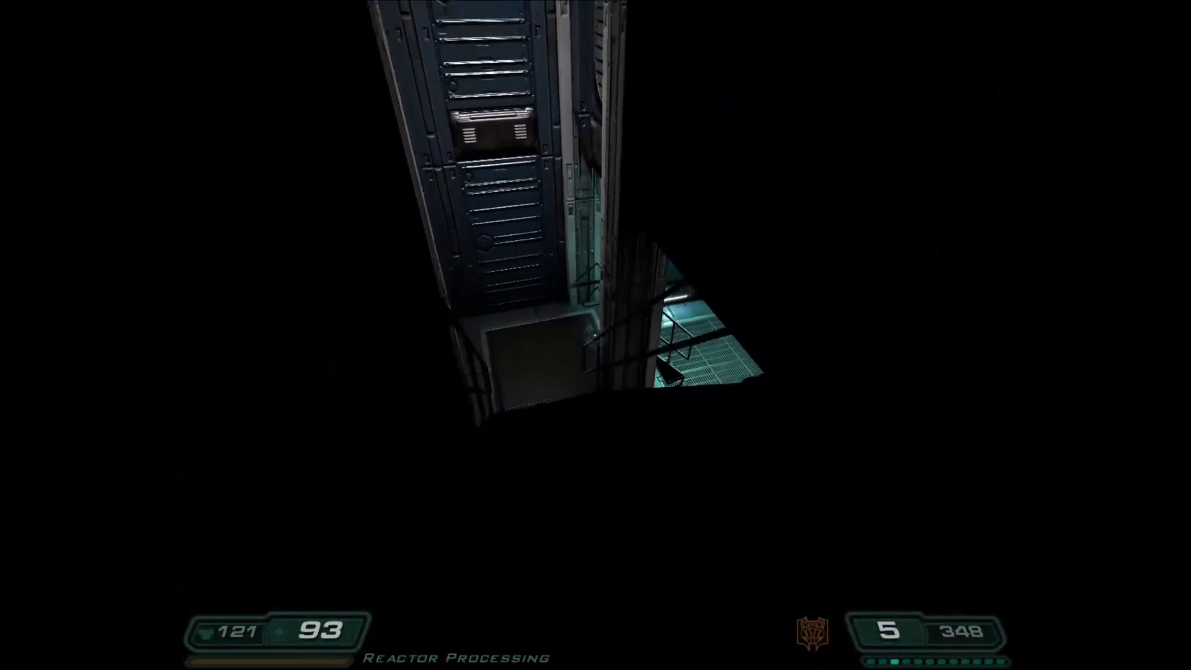